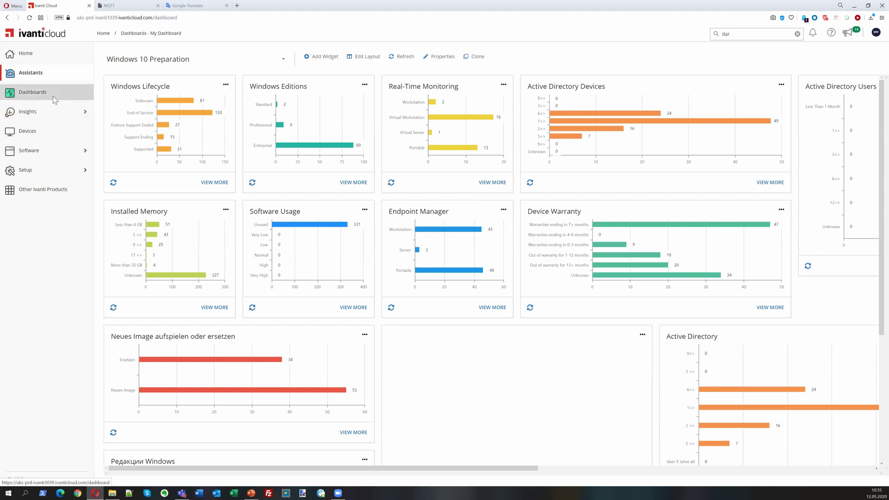
Step: Refresh the Windows Lifecycle widget and open the Real-Time Intelligence page under Insights
{"action": "left_click", "coordinate": [113, 182]}
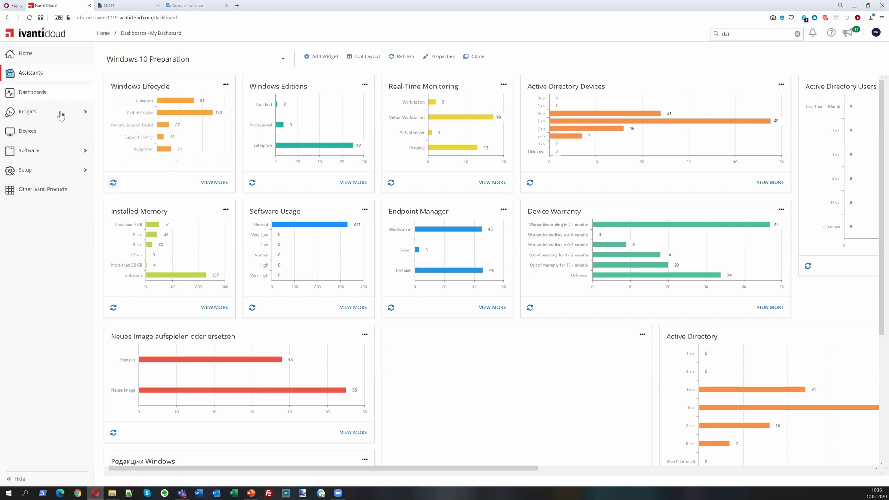
{"action": "mouse_move", "coordinate": [54, 114]}
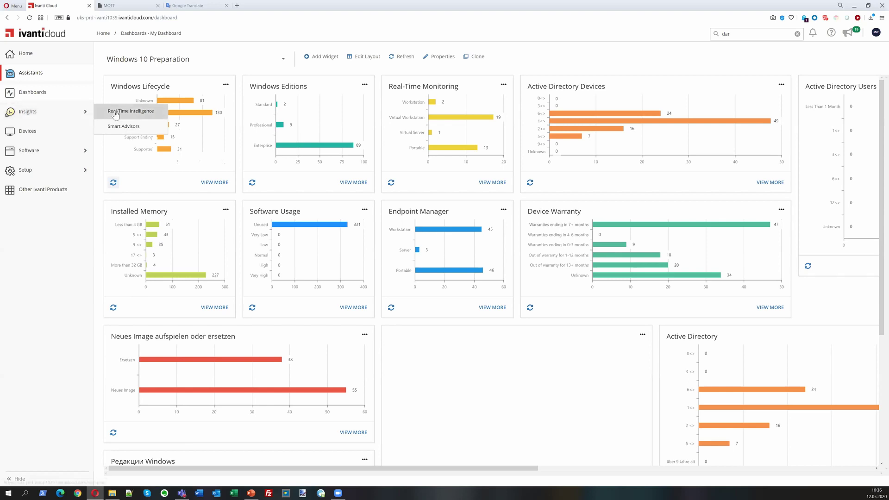
{"action": "left_click", "coordinate": [132, 116]}
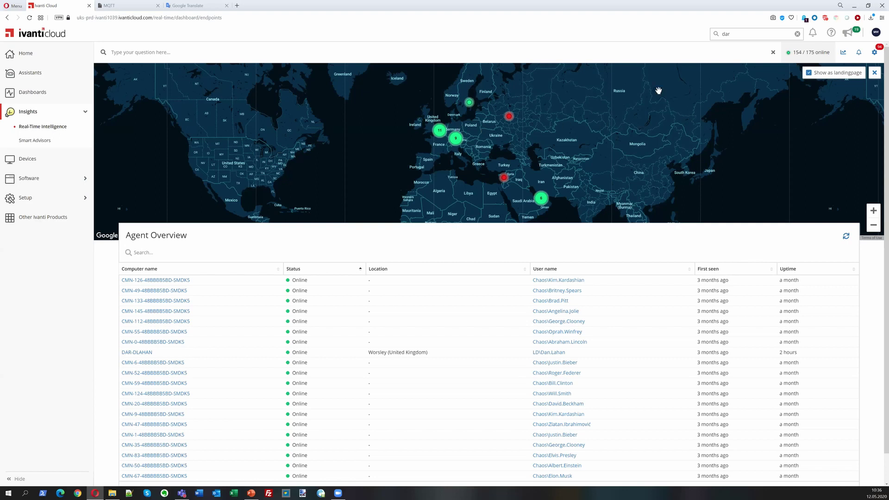
Step: Zoom the agent map into the cluster over the United Kingdom to inspect its agents, and restore the world view
{"action": "mouse_move", "coordinate": [792, 65]}
{"action": "scroll", "coordinate": [479, 145], "scroll_direction": "up", "scroll_amount": 2}
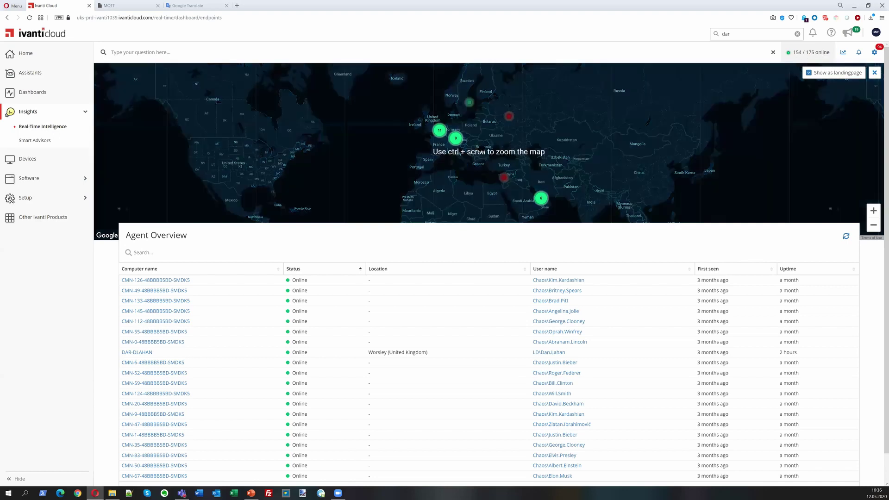
{"action": "left_click", "coordinate": [440, 131]}
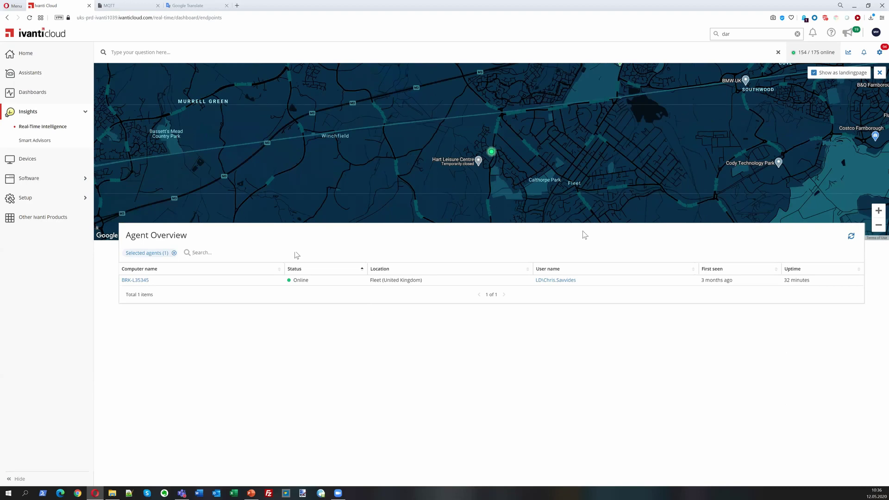
{"action": "left_click", "coordinate": [616, 216]}
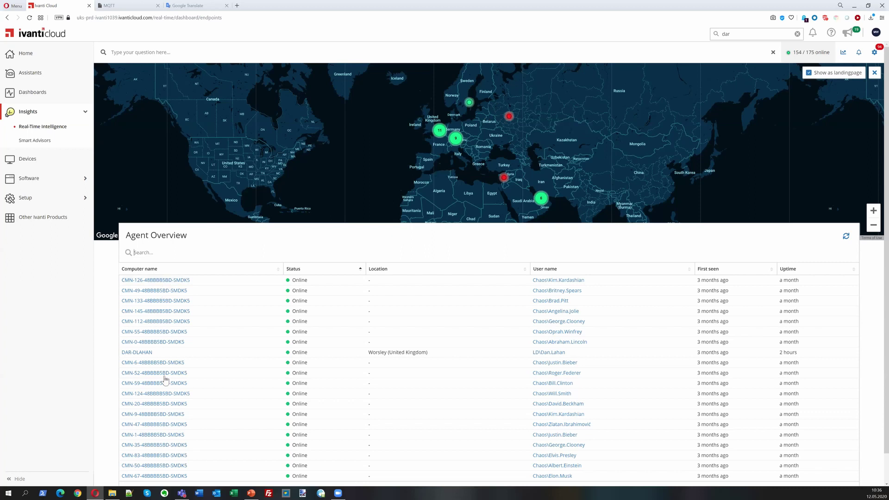
Step: Look through the full computer list in the Agent Overview table and its search field
{"action": "scroll", "coordinate": [314, 282], "scroll_direction": "down", "scroll_amount": 1}
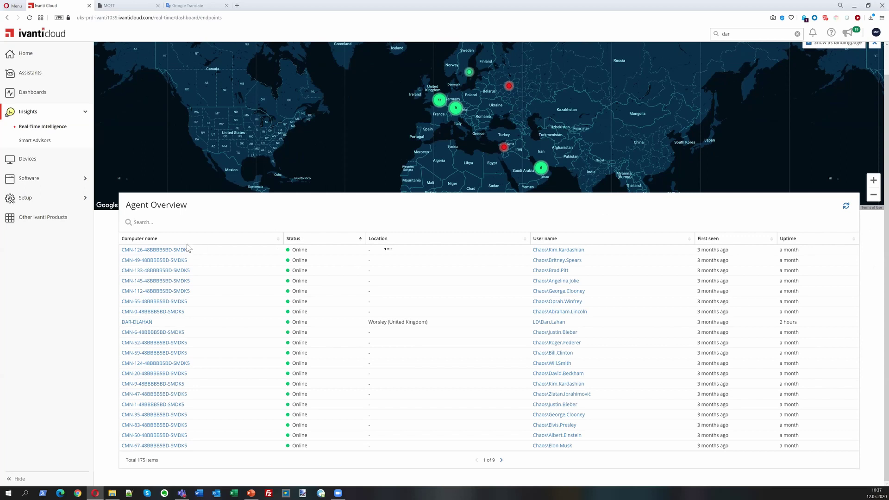
{"action": "left_click", "coordinate": [128, 225]}
{"action": "scroll", "coordinate": [158, 223], "scroll_direction": "up", "scroll_amount": 1}
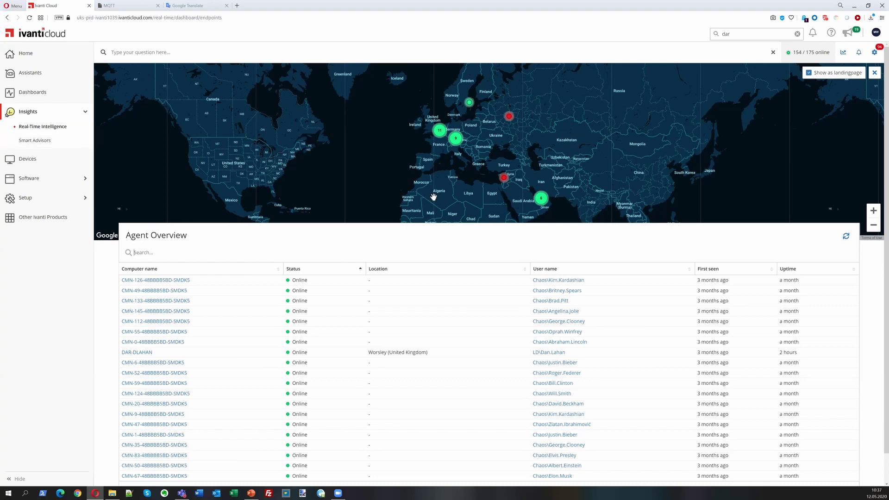
Step: Open the Smart Advisors repository and browse the available advisors and basic inventory charts
{"action": "left_click", "coordinate": [47, 143]}
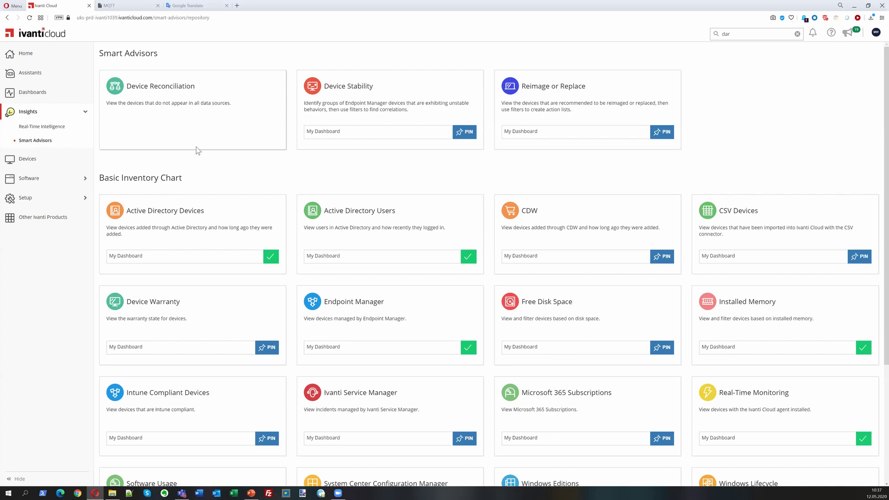
{"action": "scroll", "coordinate": [198, 151], "scroll_direction": "down", "scroll_amount": 1}
{"action": "scroll", "coordinate": [198, 150], "scroll_direction": "down", "scroll_amount": 3}
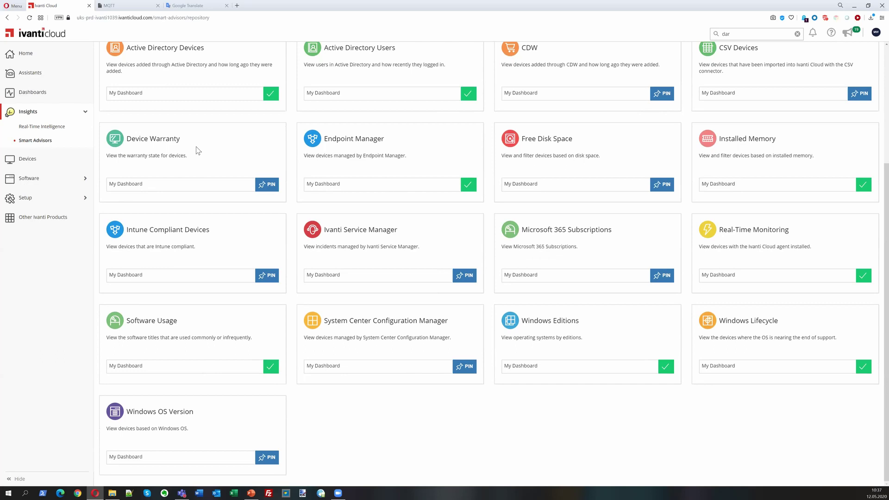
{"action": "scroll", "coordinate": [197, 151], "scroll_direction": "up", "scroll_amount": 5}
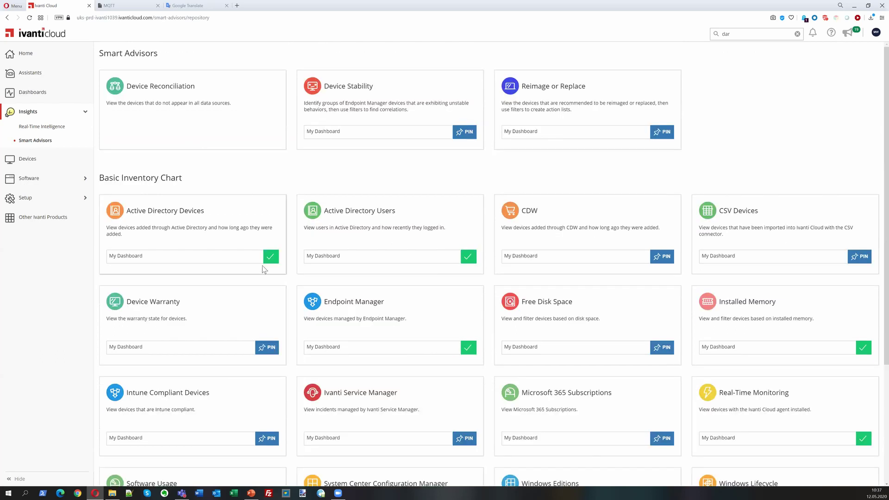
{"action": "scroll", "coordinate": [262, 265], "scroll_direction": "down", "scroll_amount": 1}
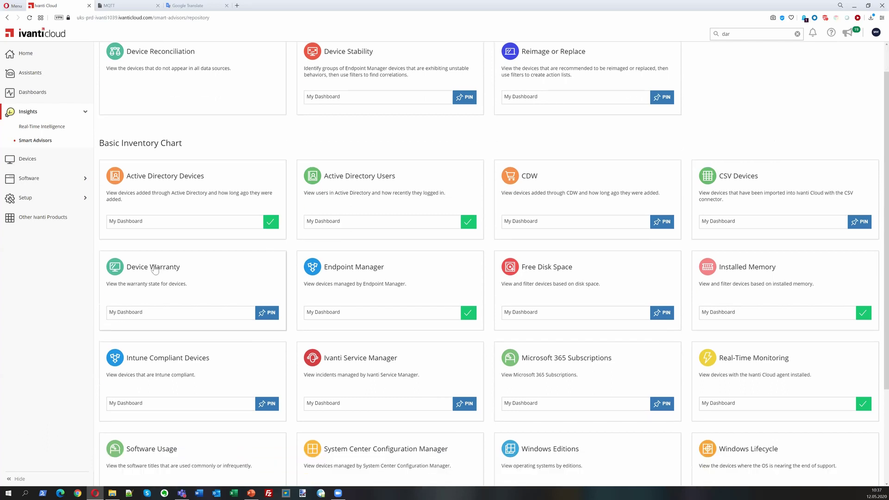
Step: Open the Device Warranty advisor and highlight the first listed device's warranty state and end date
{"action": "left_click", "coordinate": [137, 277]}
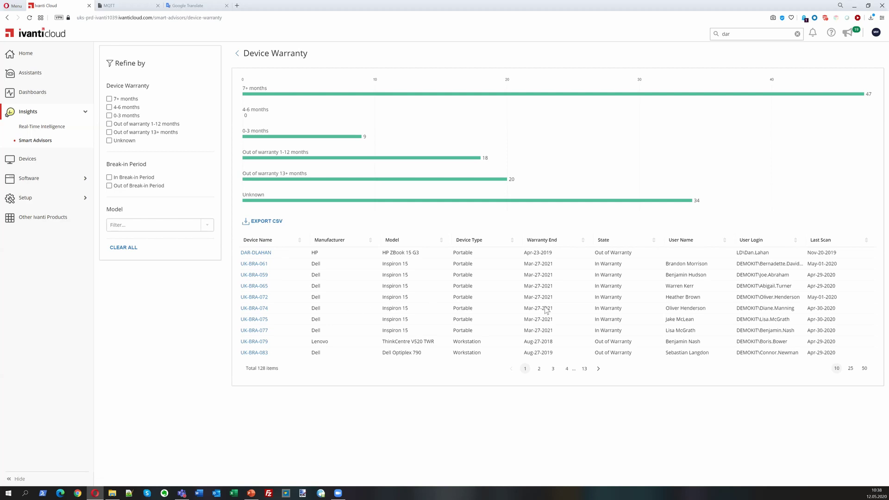
{"action": "triple_click", "coordinate": [619, 252]}
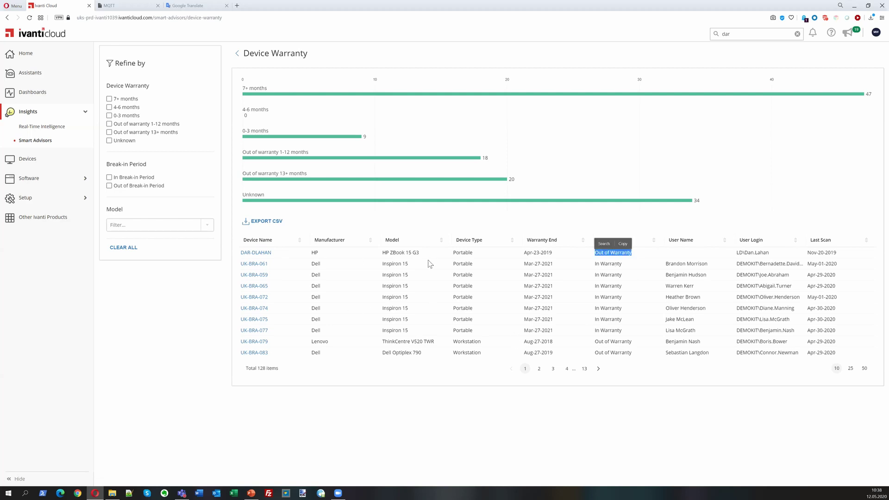
{"action": "triple_click", "coordinate": [525, 253]}
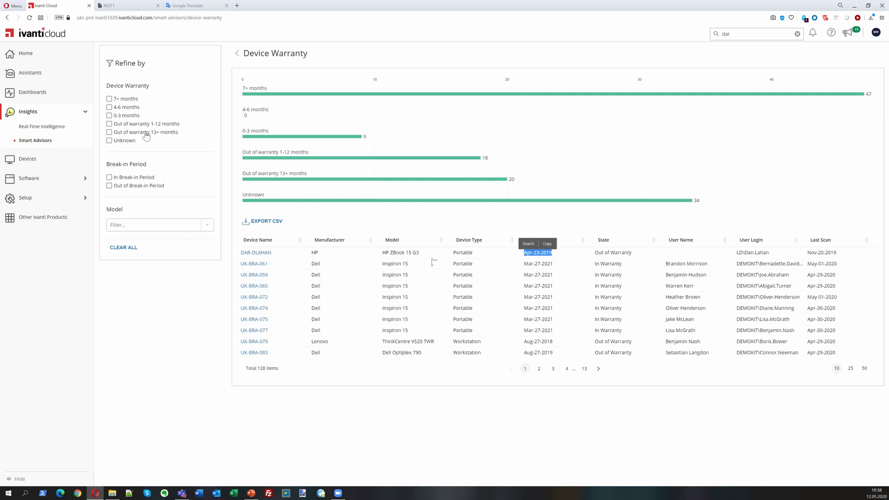
Step: Filter the device warranties by Out of warranty 13+ months, 4-6 months and model ThinkPad X230, and clear all filters
{"action": "left_click", "coordinate": [110, 133]}
{"action": "left_click", "coordinate": [109, 108]}
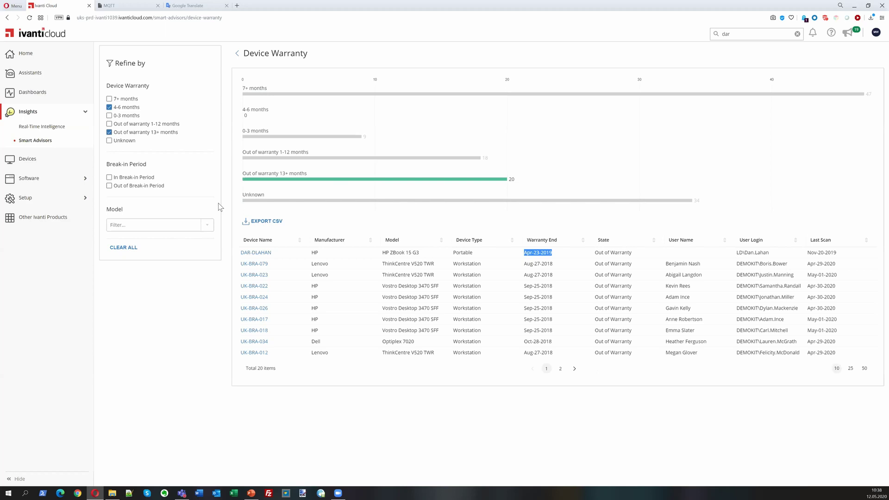
{"action": "left_click", "coordinate": [139, 226]}
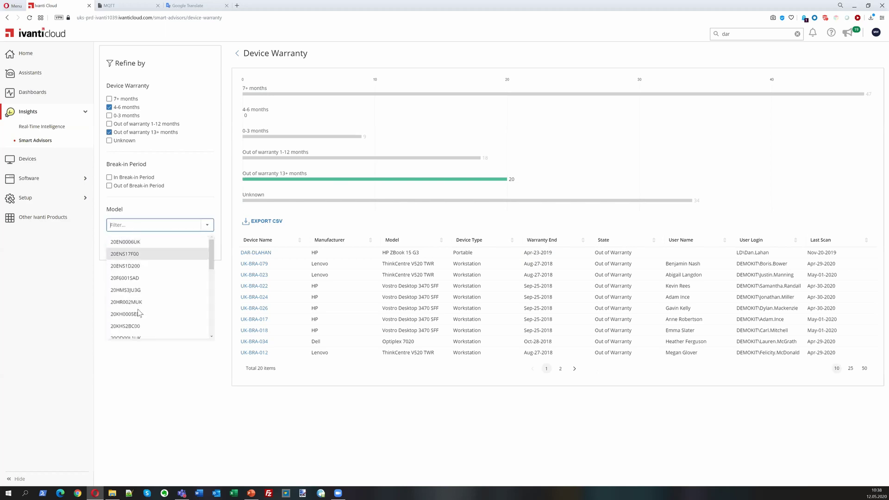
{"action": "scroll", "coordinate": [147, 305], "scroll_direction": "down", "scroll_amount": 4}
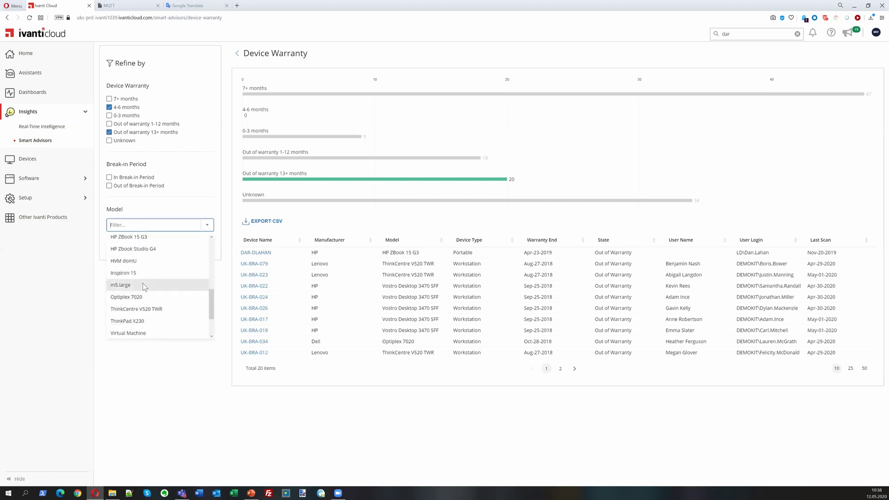
{"action": "left_click", "coordinate": [143, 320]}
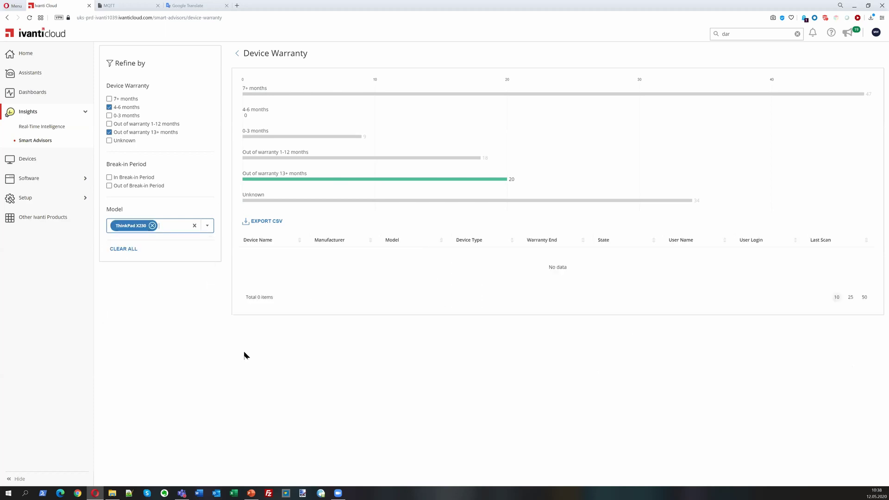
{"action": "left_click", "coordinate": [124, 250]}
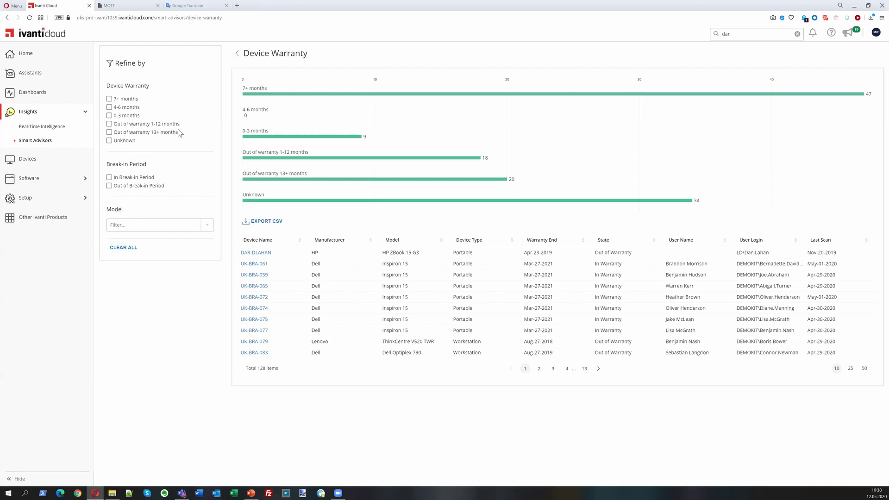
Step: Open the Software Usage advisor from the Smart Advisors repository to view it, and return to the repository
{"action": "left_click", "coordinate": [39, 143]}
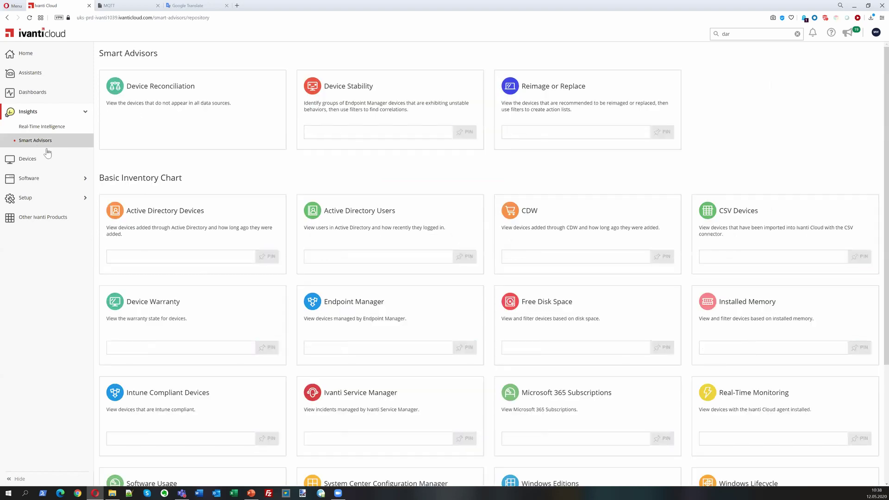
{"action": "scroll", "coordinate": [405, 255], "scroll_direction": "down", "scroll_amount": 4}
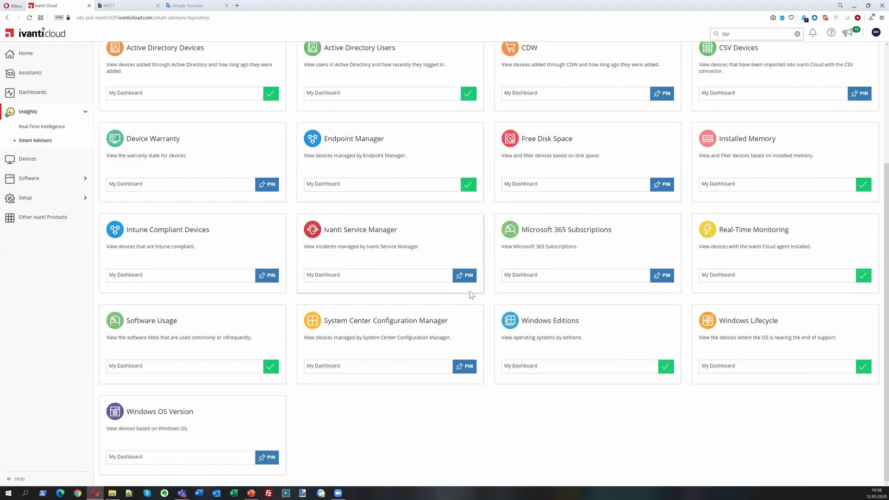
{"action": "left_click", "coordinate": [149, 322]}
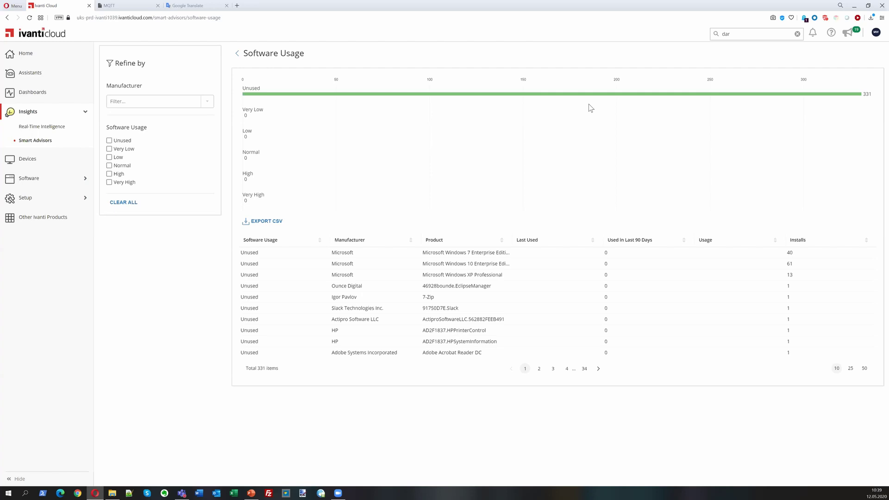
{"action": "left_click", "coordinate": [25, 141]}
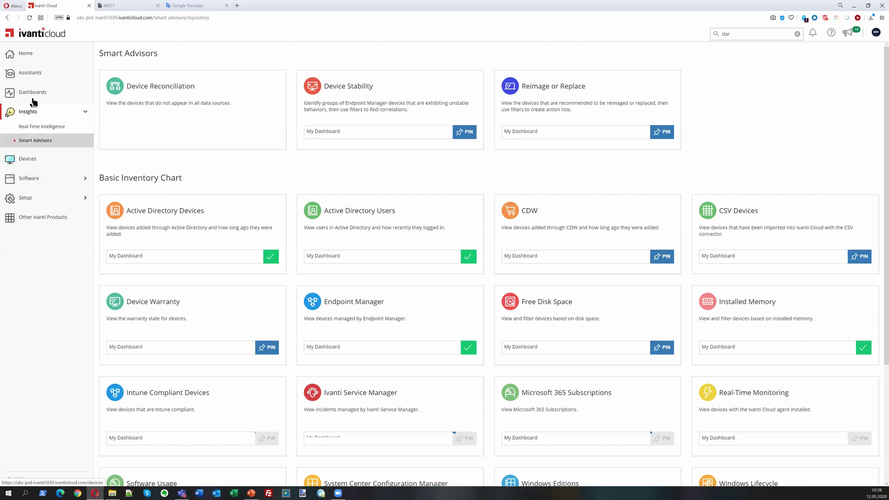
Step: Open the Devices list, examine the columns offered in the Column Chooser, and close the chooser
{"action": "left_click", "coordinate": [31, 160]}
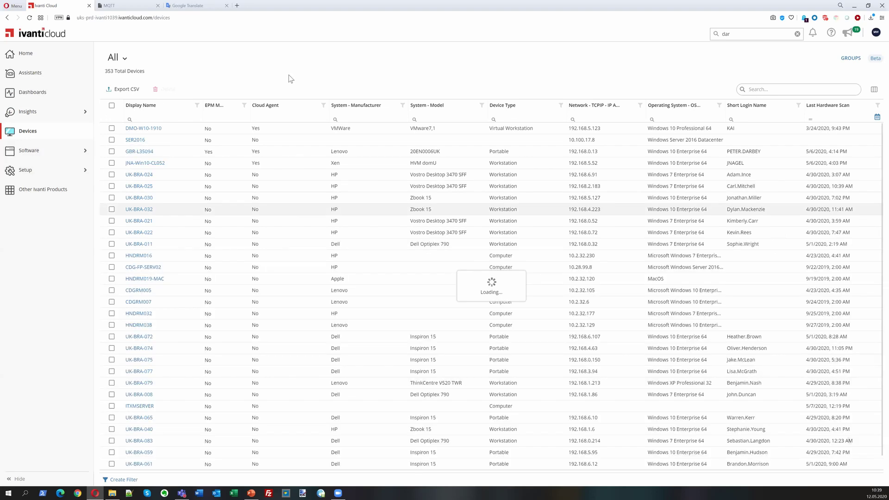
{"action": "scroll", "coordinate": [500, 198], "scroll_direction": "down", "scroll_amount": 4}
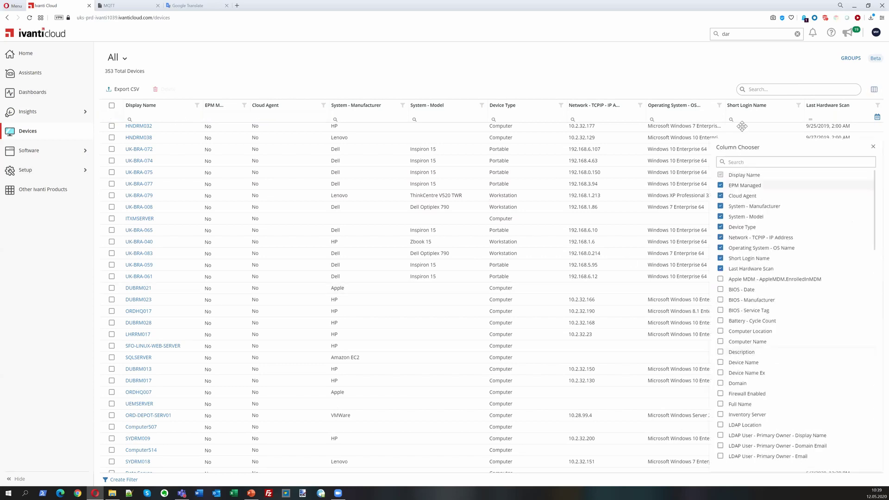
{"action": "scroll", "coordinate": [774, 337], "scroll_direction": "down", "scroll_amount": 10}
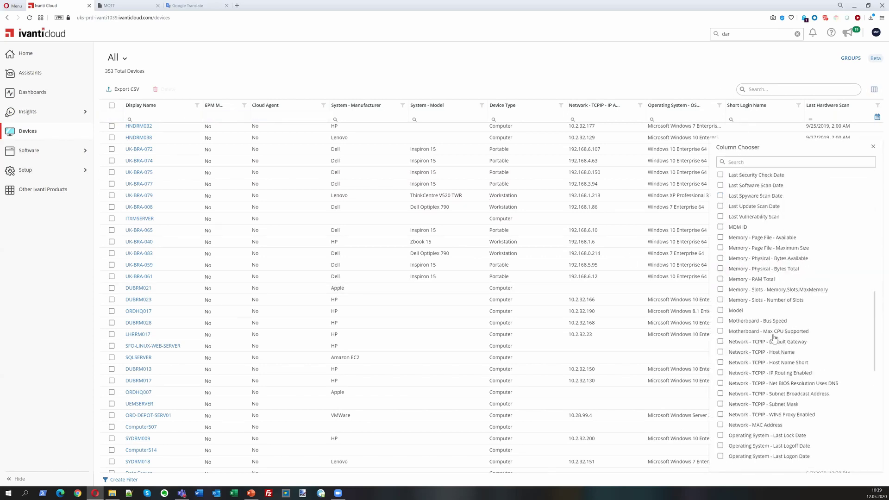
{"action": "scroll", "coordinate": [774, 337], "scroll_direction": "down", "scroll_amount": 10}
{"action": "scroll", "coordinate": [774, 337], "scroll_direction": "up", "scroll_amount": 20}
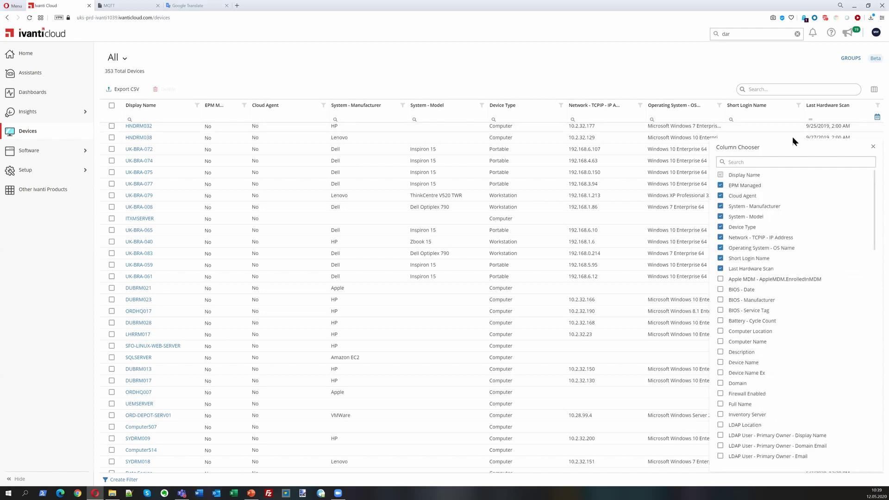
{"action": "left_click", "coordinate": [872, 148]}
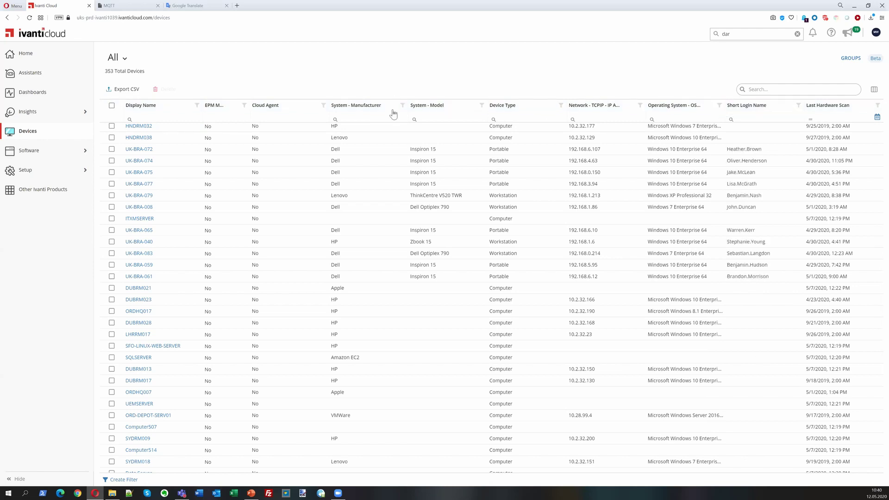
Step: Open Patch Intelligence under Software and sort all bulletins by threat in descending order
{"action": "left_click", "coordinate": [47, 160]}
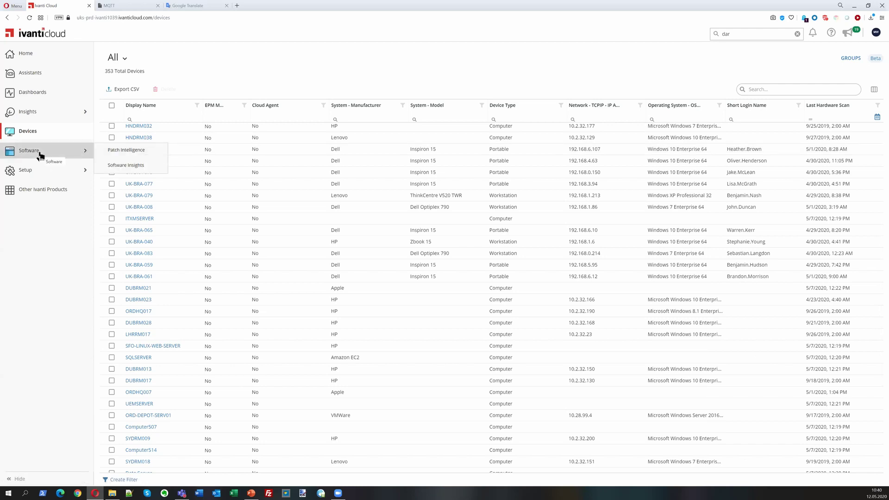
{"action": "left_click", "coordinate": [118, 152]}
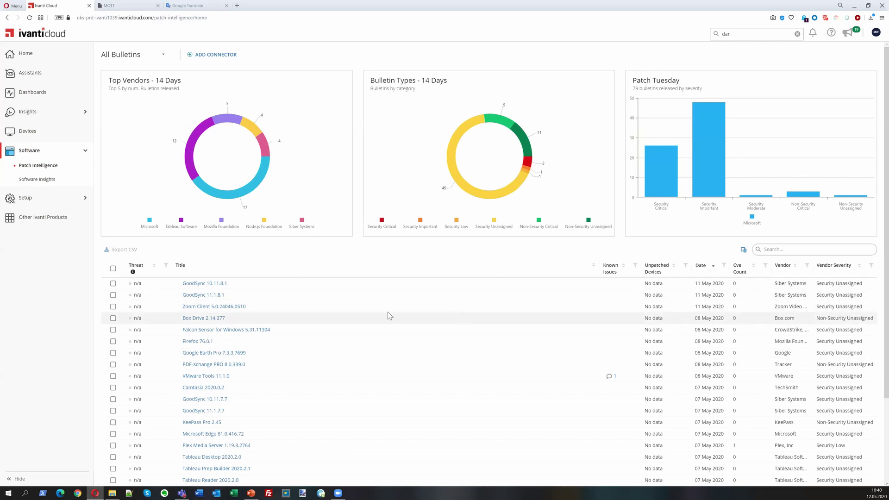
{"action": "left_click", "coordinate": [147, 269]}
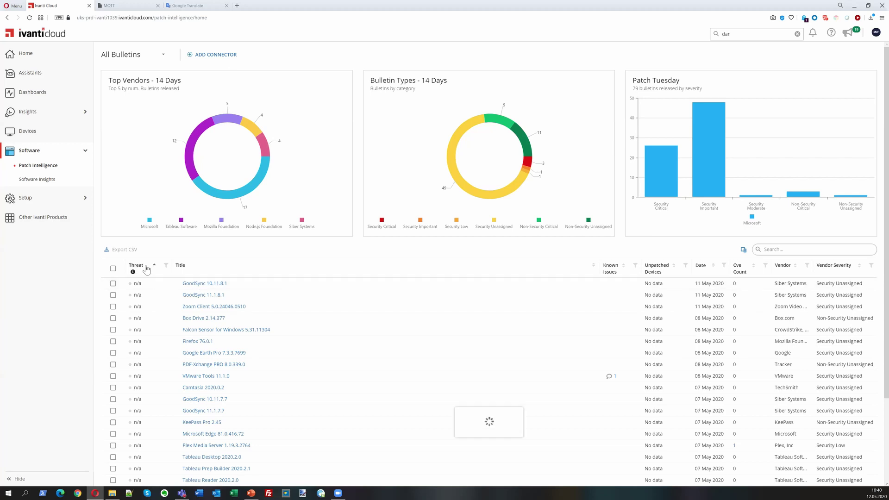
{"action": "left_click", "coordinate": [144, 272]}
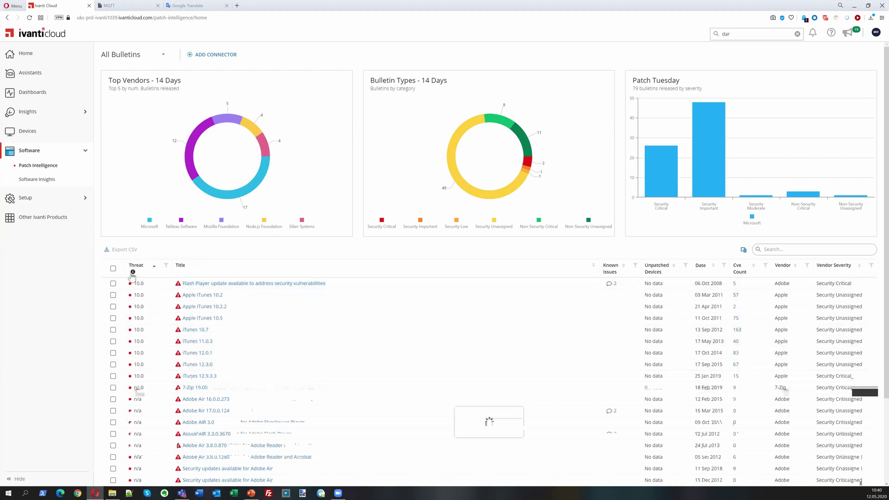
Step: Filter the bulletins to the Non-Security Unassigned type and open the details of Office 365 Monthly Channel: April 29, 2020
{"action": "mouse_move", "coordinate": [132, 275]}
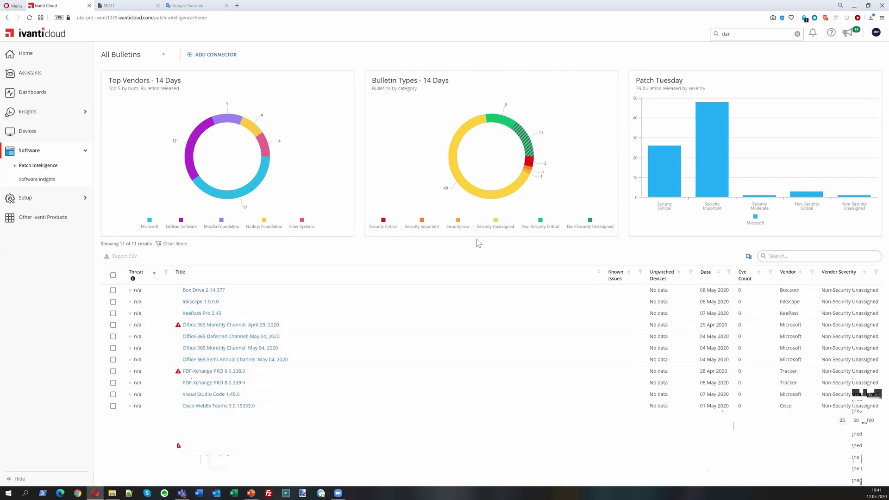
{"action": "left_click", "coordinate": [248, 327]}
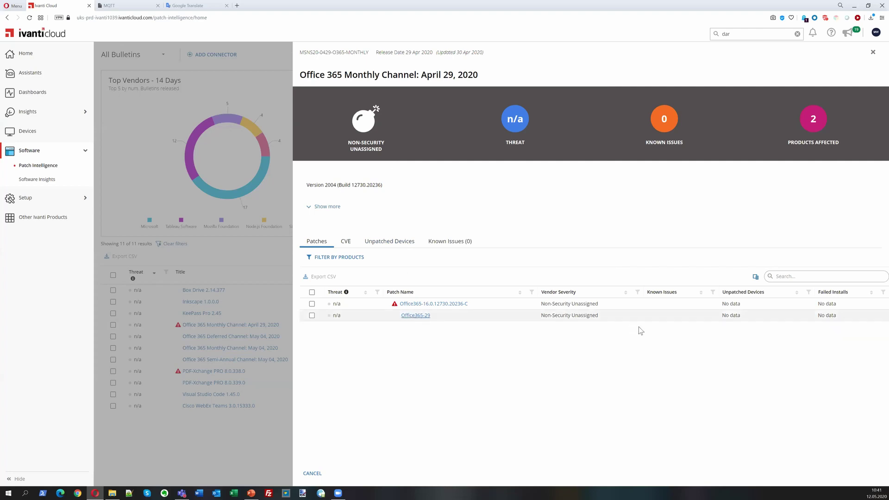
Step: View the patch information for Office365-16.0.12730.20236-C and close the bulletin details
{"action": "left_click", "coordinate": [433, 303]}
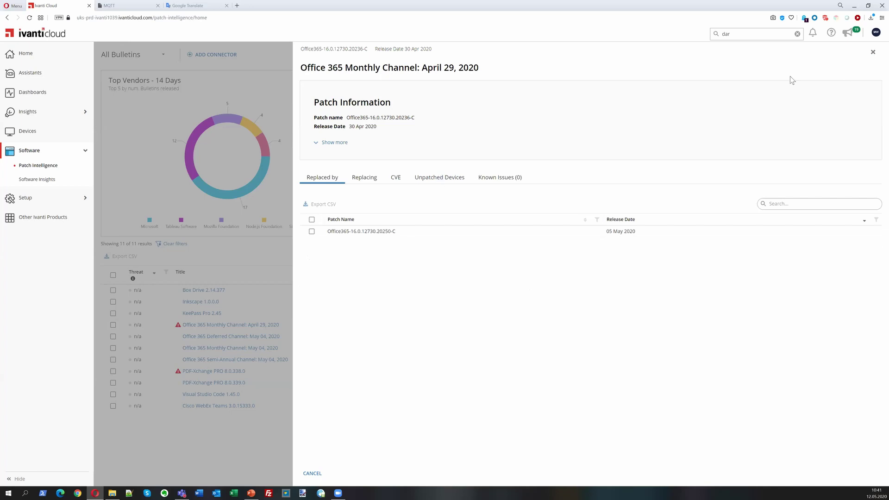
{"action": "left_click", "coordinate": [873, 53]}
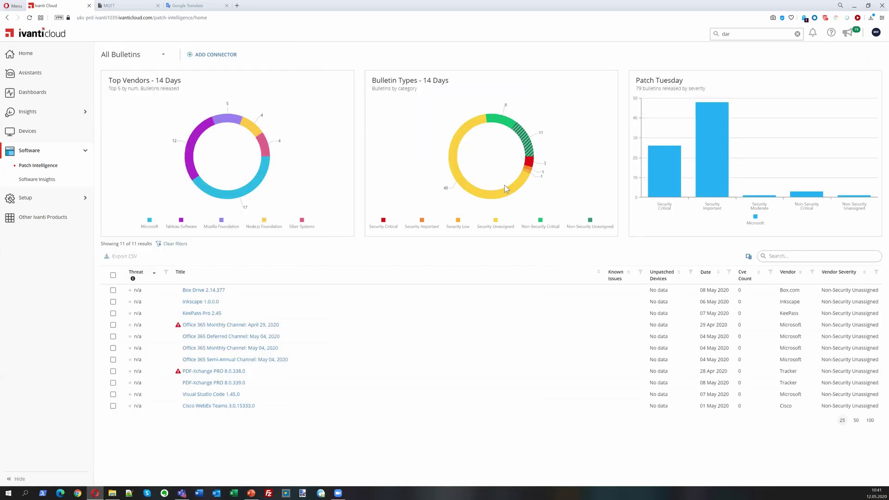
Step: Open Software Insights and drill down from the Zoom segment of Top Vendors - by Install to the devices with Zoom 4.x installed
{"action": "mouse_move", "coordinate": [36, 189]}
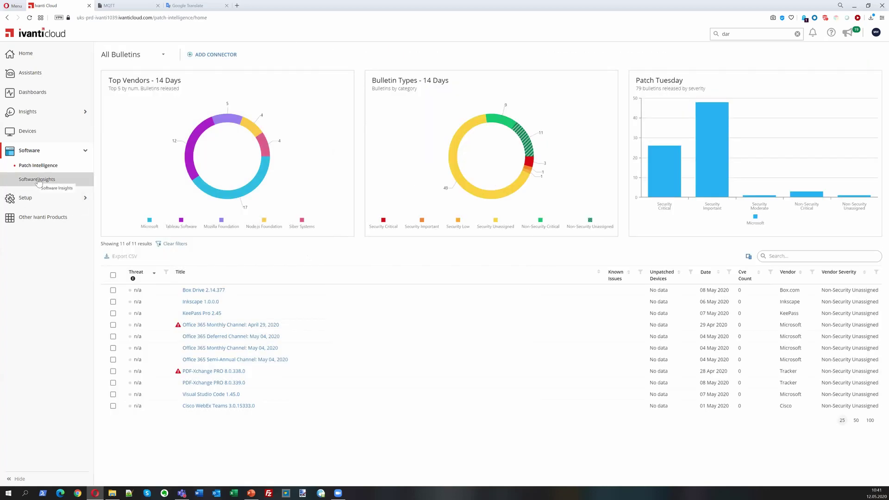
{"action": "left_click", "coordinate": [38, 181]}
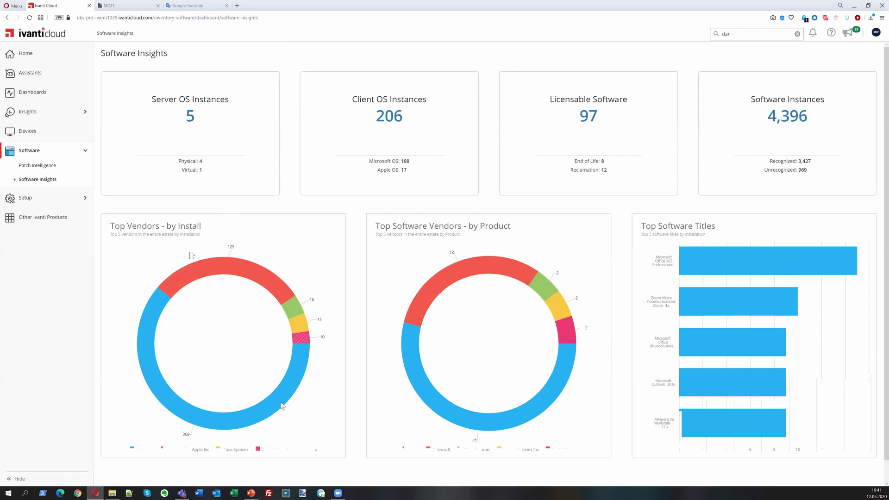
{"action": "left_click", "coordinate": [304, 341]}
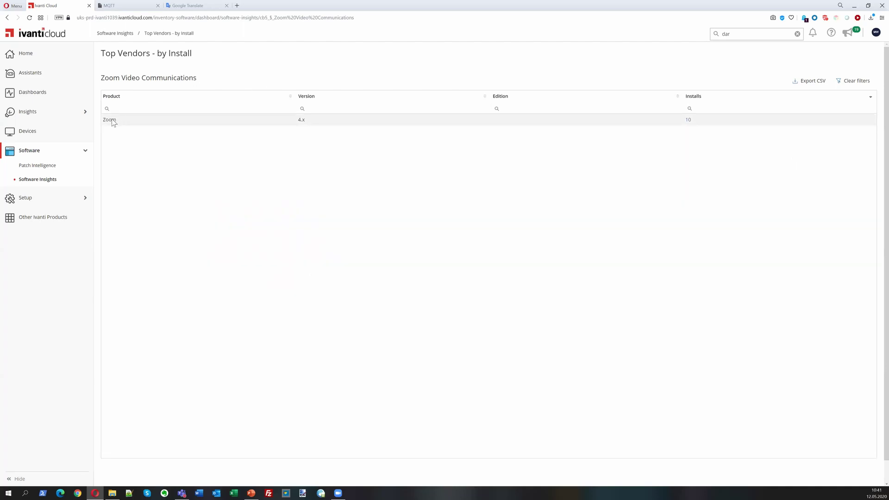
{"action": "left_click", "coordinate": [112, 123]}
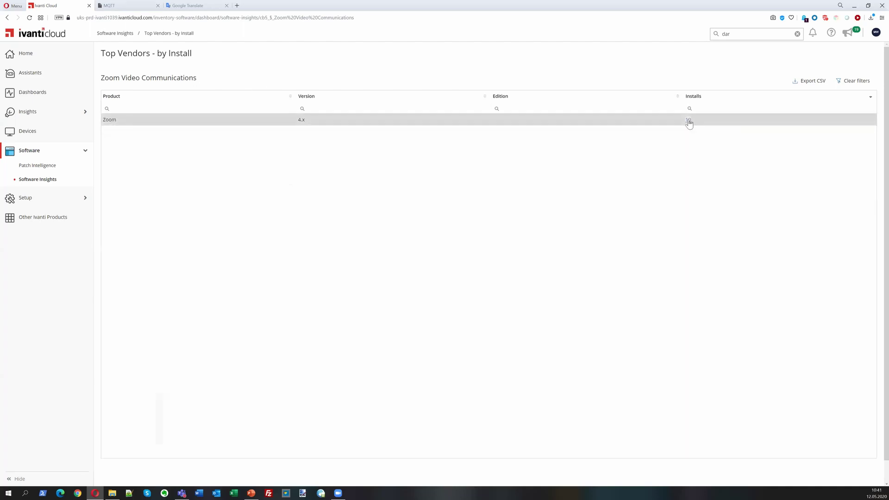
{"action": "left_click", "coordinate": [689, 120]}
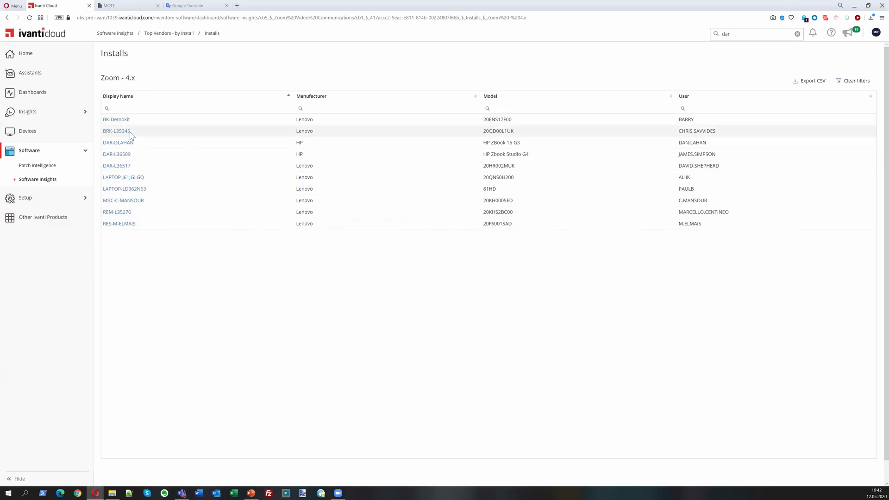
Step: Open the HP ZBook 15 G3 device from the Zoom installs and examine its Processes and Services overview
{"action": "left_click", "coordinate": [130, 143]}
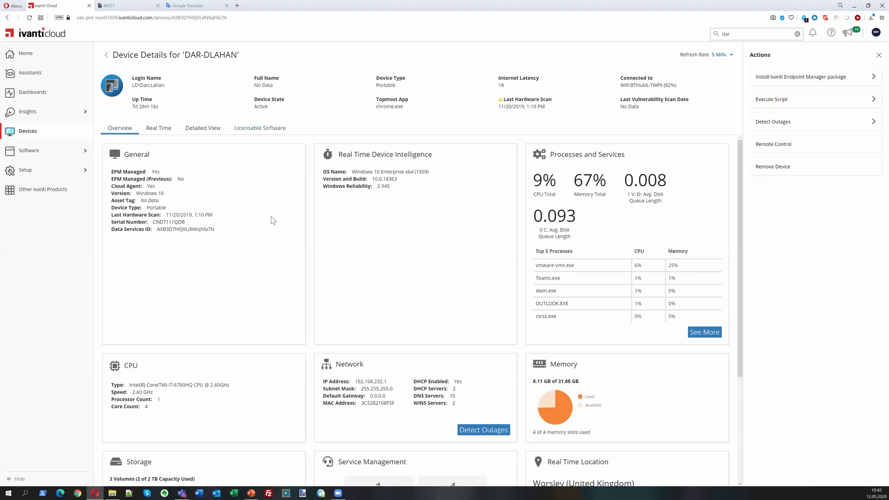
{"action": "mouse_move", "coordinate": [576, 192]}
{"action": "left_mouse_down"}
{"action": "mouse_move", "coordinate": [612, 198]}
{"action": "mouse_move", "coordinate": [579, 176]}
{"action": "left_mouse_up"}
{"action": "left_click", "coordinate": [581, 172]}
{"action": "double_click", "coordinate": [584, 183]}
{"action": "left_click", "coordinate": [591, 185]}
{"action": "scroll", "coordinate": [553, 289], "scroll_direction": "down", "scroll_amount": 2}
{"action": "scroll", "coordinate": [572, 252], "scroll_direction": "up", "scroll_amount": 2}
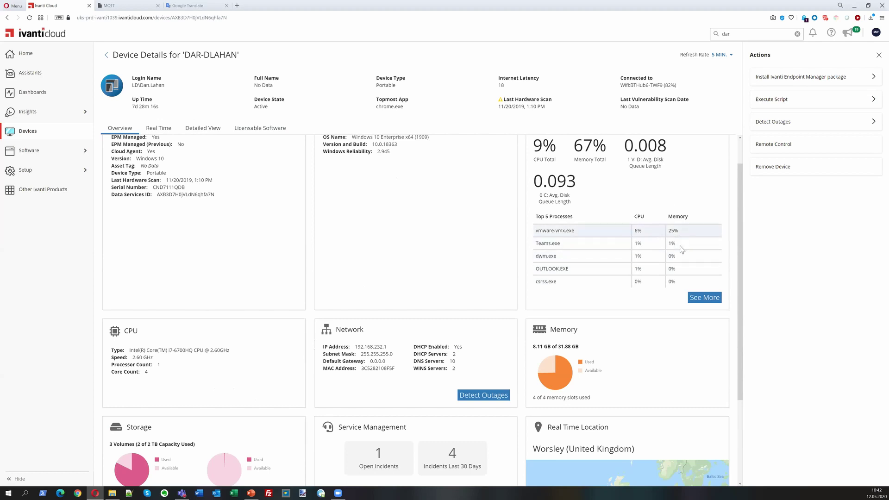
Step: Examine the device's CPU, network, memory, storage, service management and real-time location details in the overview
{"action": "scroll", "coordinate": [569, 268], "scroll_direction": "down", "scroll_amount": 1}
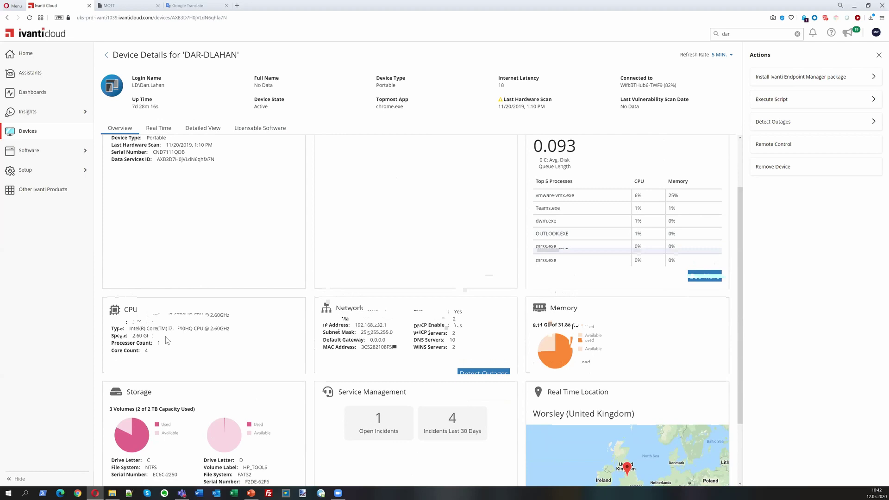
{"action": "scroll", "coordinate": [167, 341], "scroll_direction": "down", "scroll_amount": 3}
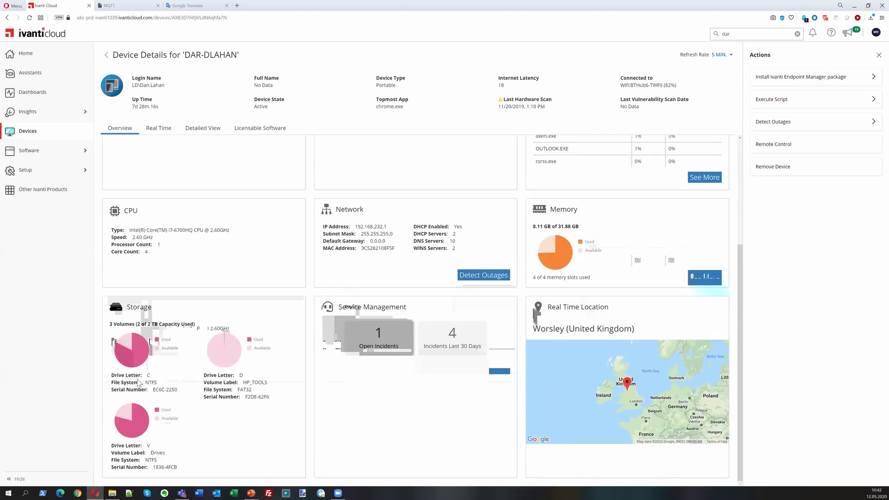
{"action": "mouse_move", "coordinate": [141, 364]}
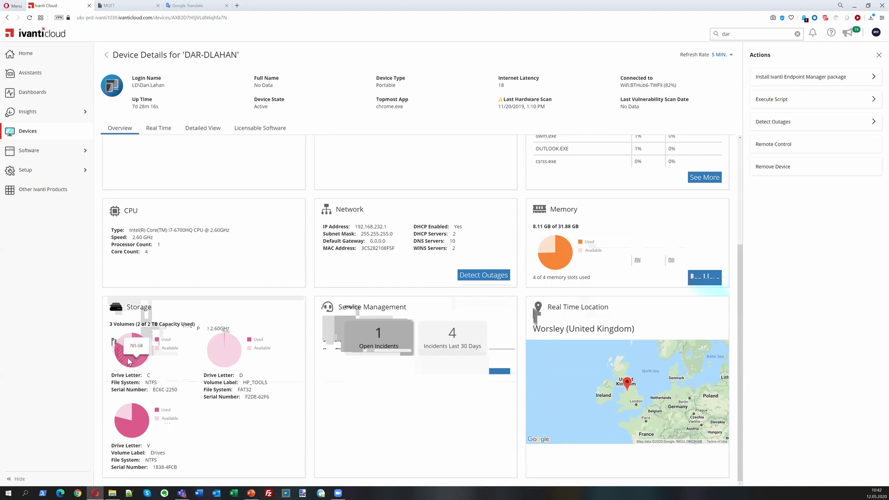
{"action": "mouse_move", "coordinate": [133, 435]}
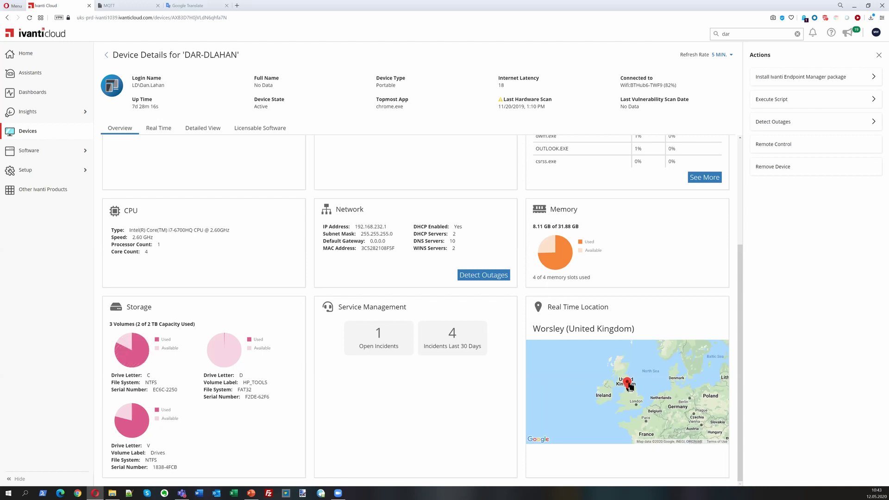
{"action": "scroll", "coordinate": [630, 392], "scroll_direction": "up", "scroll_amount": 1}
{"action": "scroll", "coordinate": [607, 360], "scroll_direction": "up", "scroll_amount": 5}
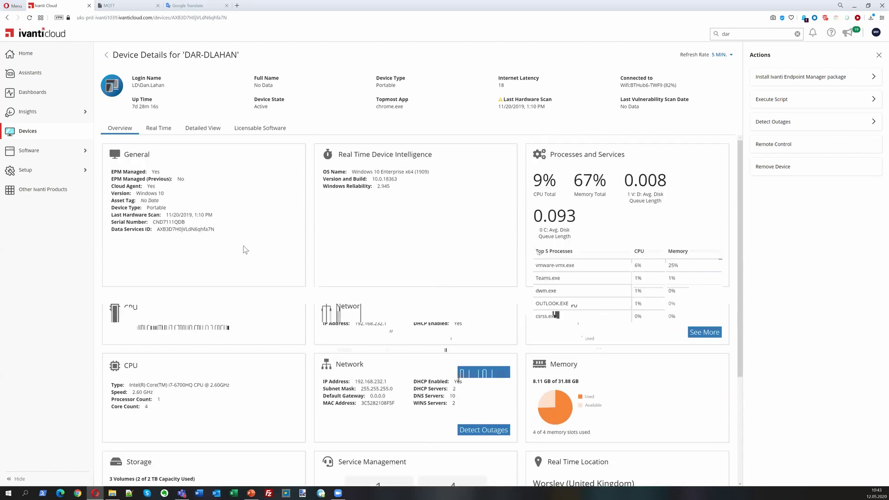
Step: Highlight the last hardware and vulnerability scan values, and view the Execute Script action before closing it
{"action": "left_click_drag", "start_coordinate": [498, 107], "coordinate": [548, 107]}
{"action": "left_click_drag", "start_coordinate": [619, 106], "coordinate": [643, 108]}
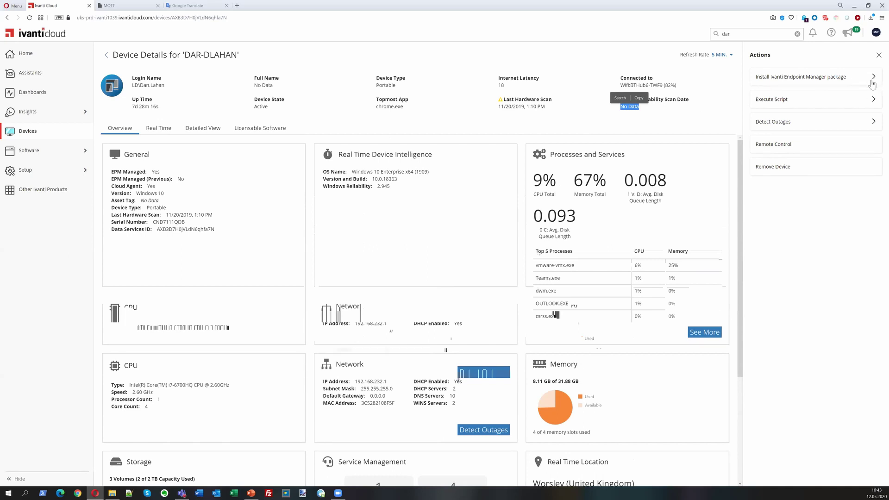
{"action": "left_click", "coordinate": [865, 100]}
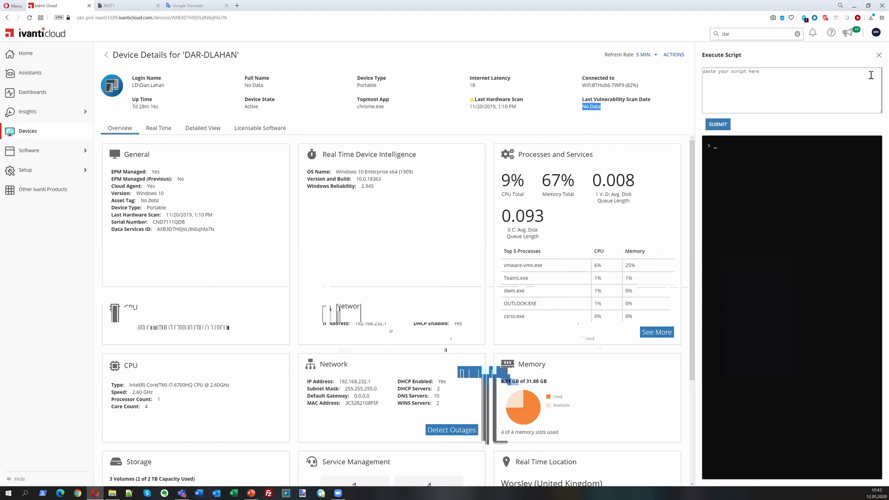
{"action": "left_click", "coordinate": [878, 56]}
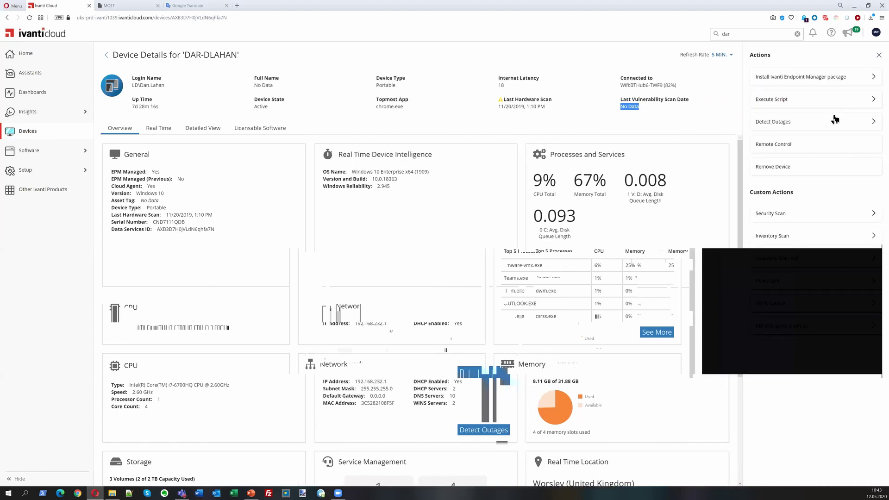
Step: Open Detect Outages for the device, run the ipconfig network command and review its output
{"action": "left_click", "coordinate": [873, 125]}
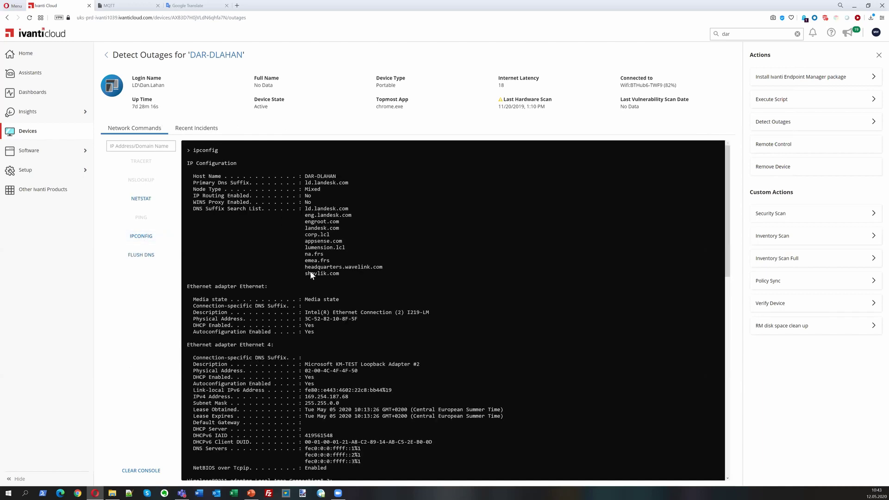
{"action": "scroll", "coordinate": [261, 240], "scroll_direction": "down", "scroll_amount": 1}
{"action": "scroll", "coordinate": [353, 244], "scroll_direction": "down", "scroll_amount": 8}
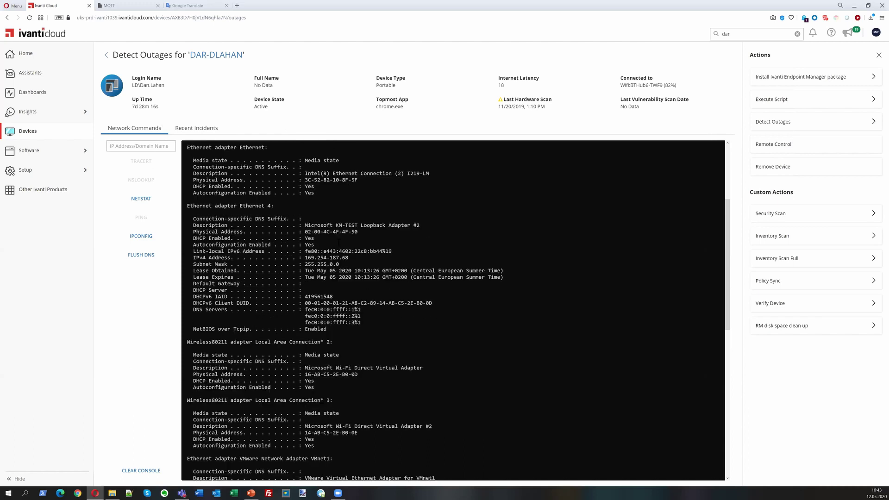
{"action": "scroll", "coordinate": [353, 246], "scroll_direction": "up", "scroll_amount": 9}
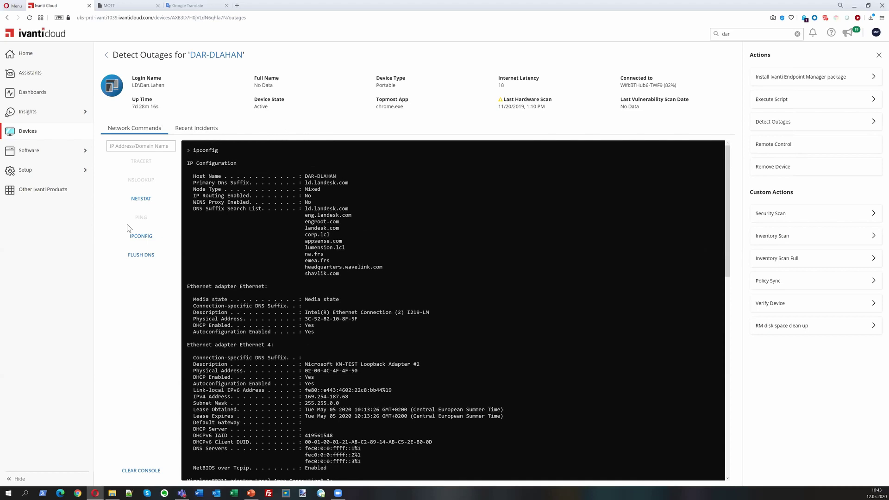
{"action": "left_click", "coordinate": [111, 199]}
{"action": "scroll", "coordinate": [585, 210], "scroll_direction": "down", "scroll_amount": 3}
{"action": "scroll", "coordinate": [585, 209], "scroll_direction": "up", "scroll_amount": 5}
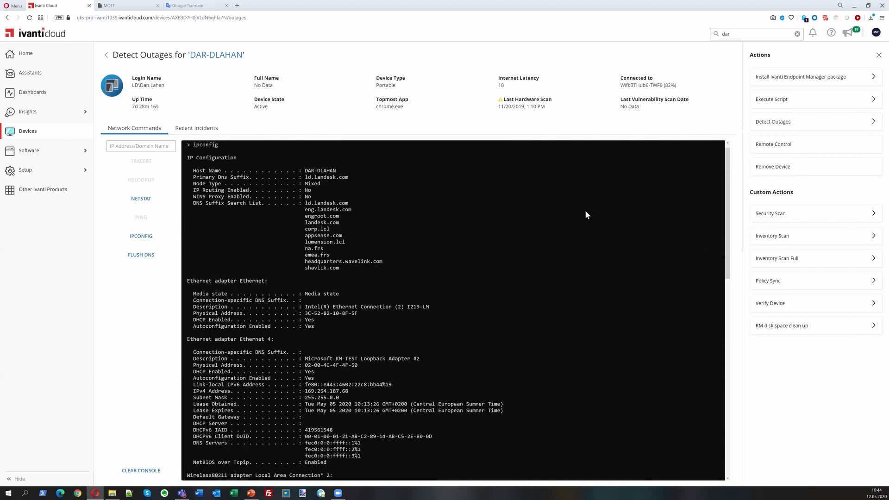
Step: Request a remote control session for the device in RCViewer and return to the Ivanti Cloud page
{"action": "left_click", "coordinate": [790, 152]}
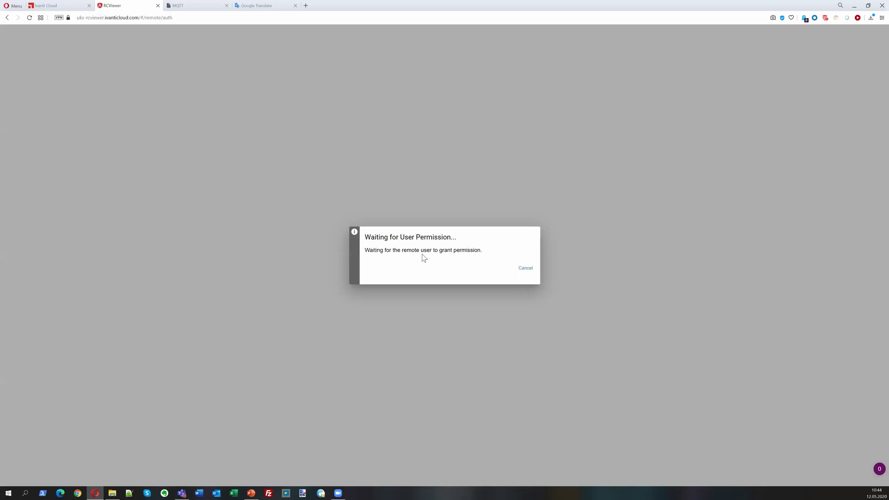
{"action": "left_click_drag", "start_coordinate": [366, 250], "coordinate": [467, 250]}
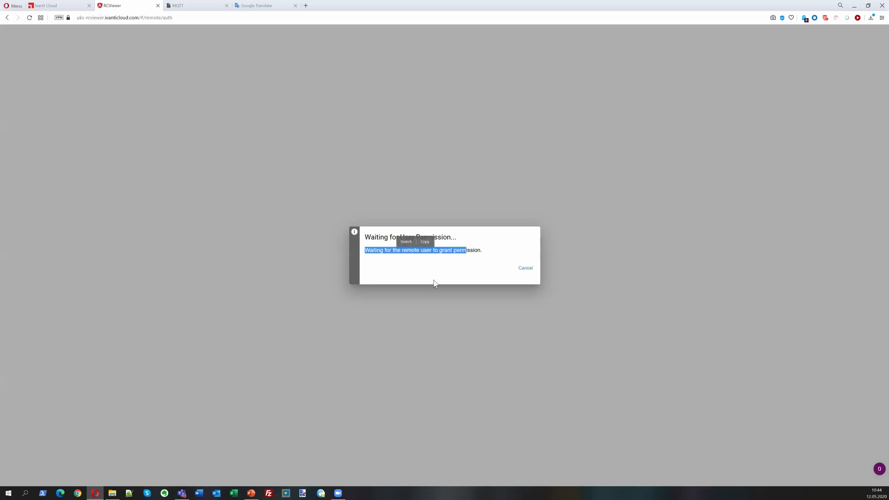
{"action": "left_click", "coordinate": [516, 232]}
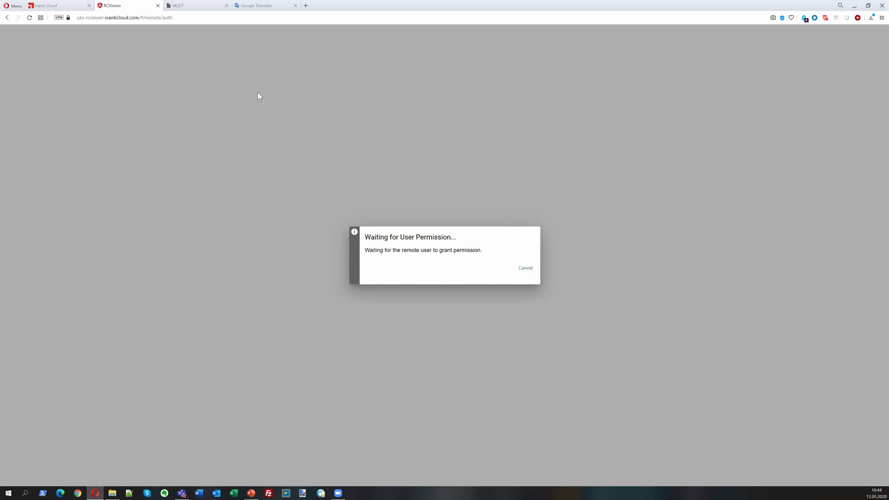
{"action": "left_click", "coordinate": [58, 8]}
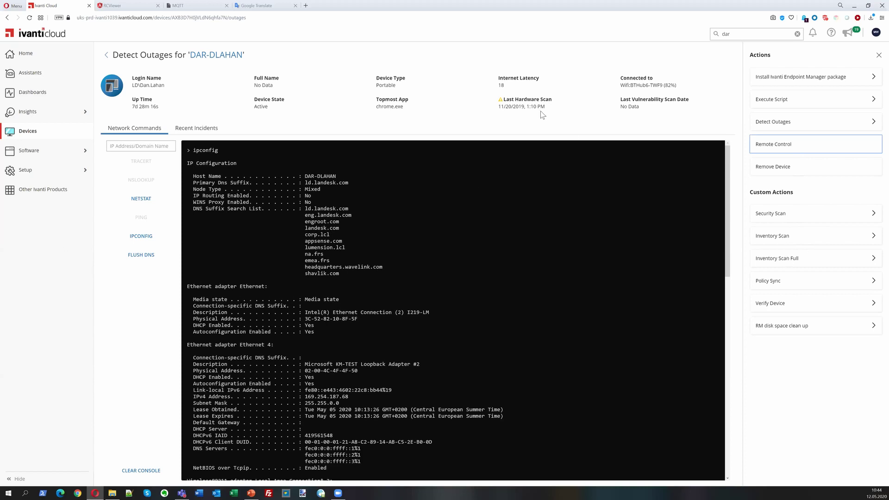
Step: View the device's Recent Incidents in Detect Outages, go back to Network Commands, and return to the device details
{"action": "left_click_drag", "start_coordinate": [624, 108], "coordinate": [649, 109]}
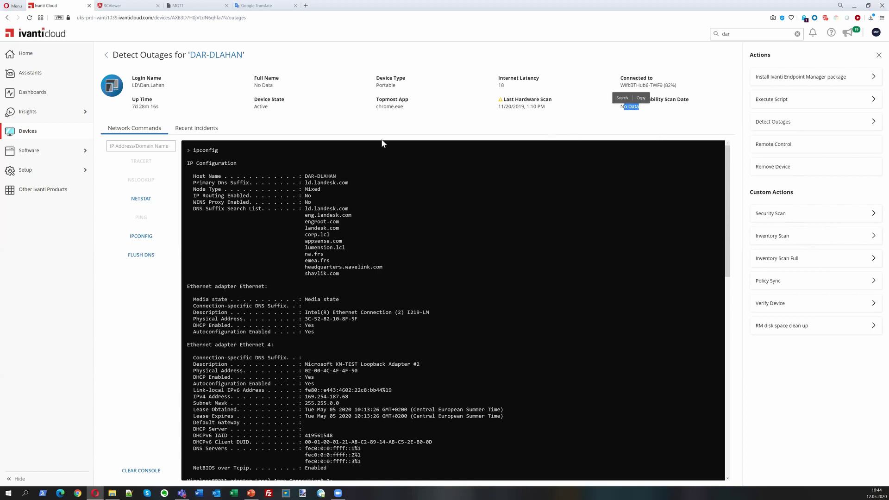
{"action": "left_click", "coordinate": [199, 137]}
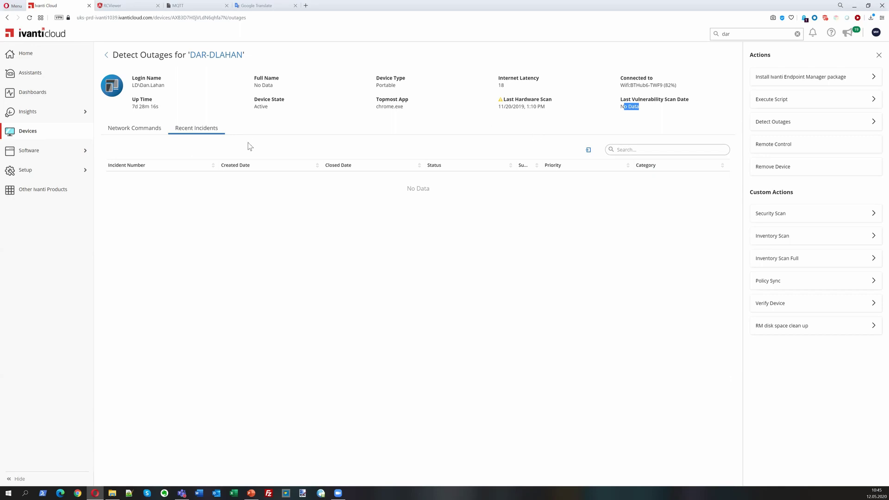
{"action": "left_click", "coordinate": [134, 130]}
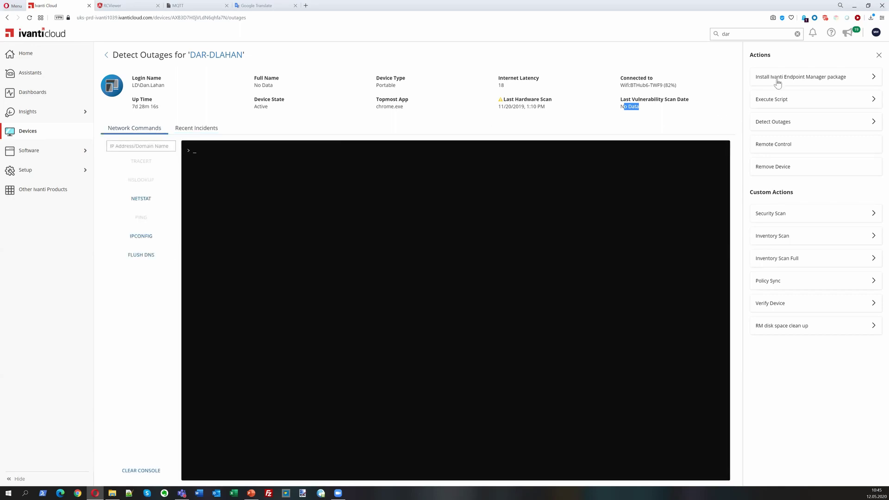
{"action": "left_click", "coordinate": [223, 55]}
{"action": "left_click", "coordinate": [106, 54]}
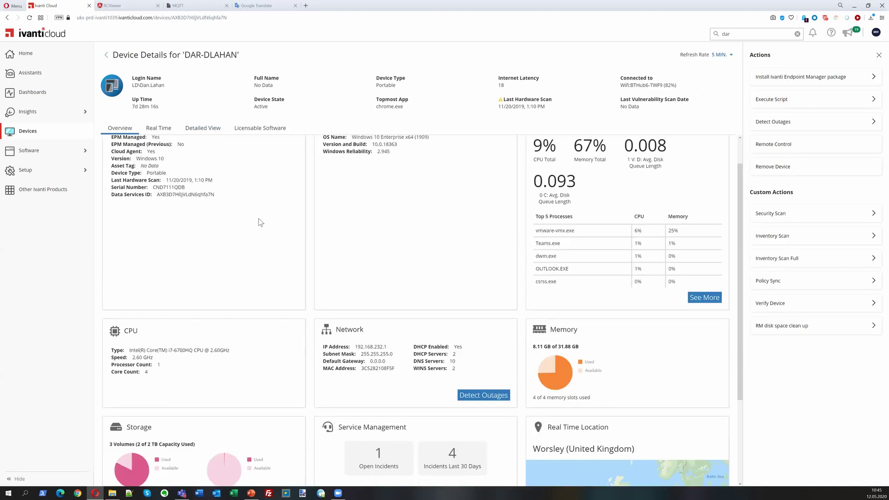
Step: Run the Logon Performance query from the device's Real Time LogonStats and highlight its result in the history
{"action": "scroll", "coordinate": [213, 176], "scroll_direction": "down", "scroll_amount": 3}
{"action": "left_click", "coordinate": [158, 128]}
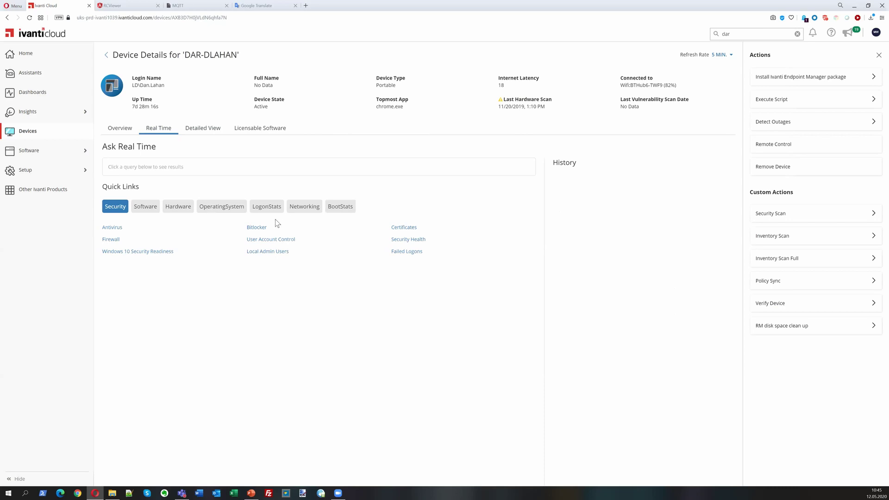
{"action": "left_click", "coordinate": [266, 207]}
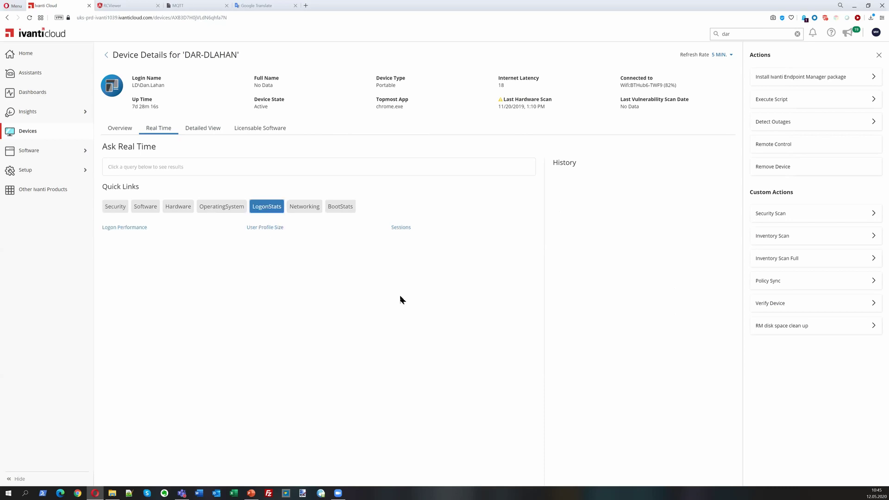
{"action": "left_click", "coordinate": [134, 229]}
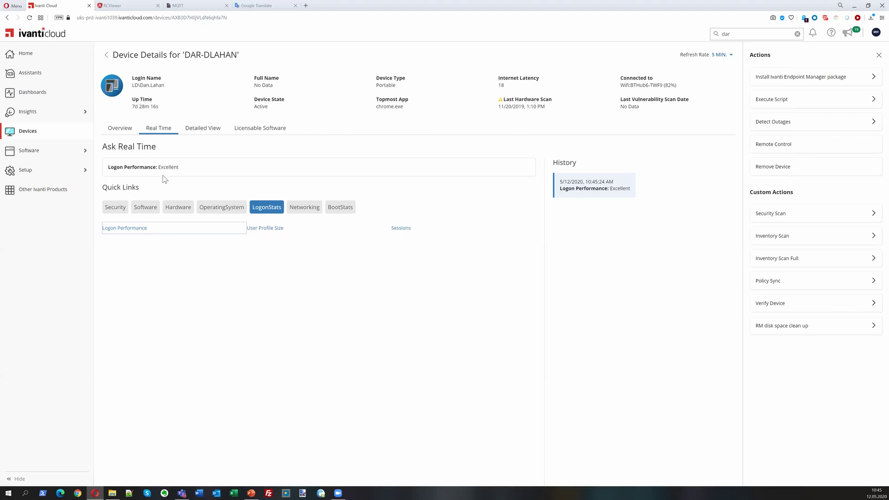
{"action": "left_click", "coordinate": [630, 188]}
{"action": "left_click_drag", "start_coordinate": [630, 187], "coordinate": [612, 188]}
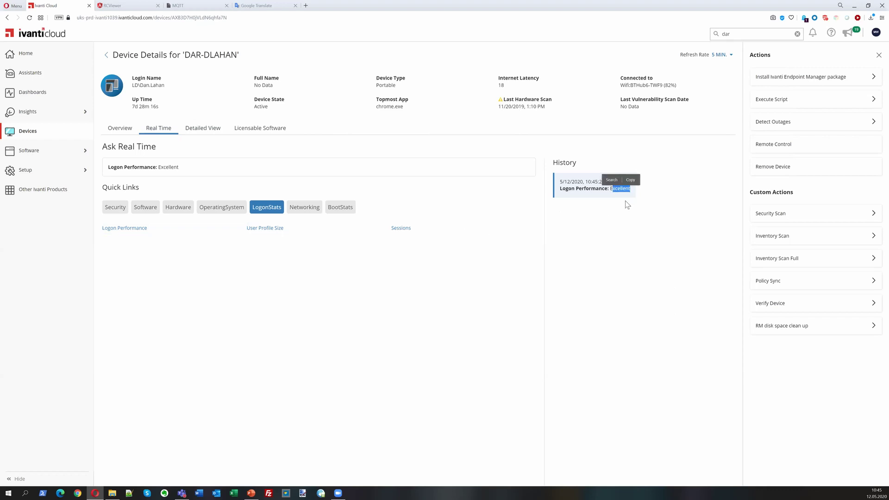
Step: Run the Device Uptime and Reboot History queries from the Real Time BootStats quick links
{"action": "left_click", "coordinate": [339, 209]}
{"action": "left_click", "coordinate": [118, 229]}
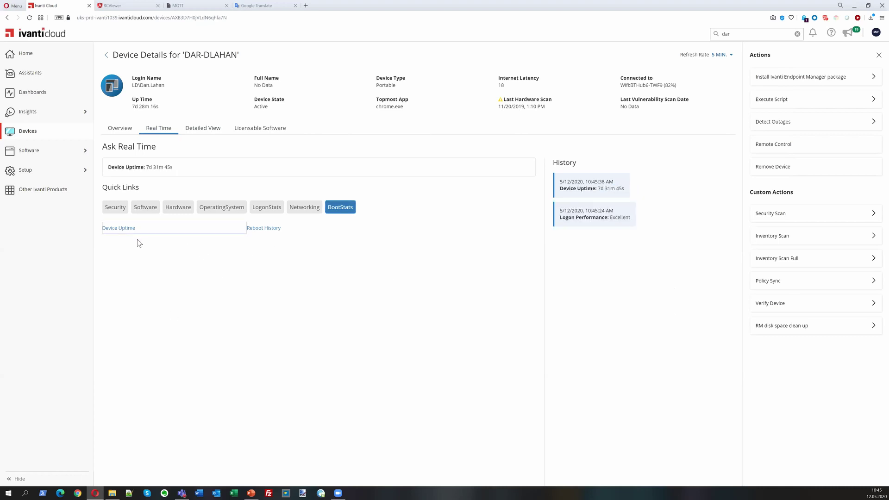
{"action": "left_click", "coordinate": [257, 229]}
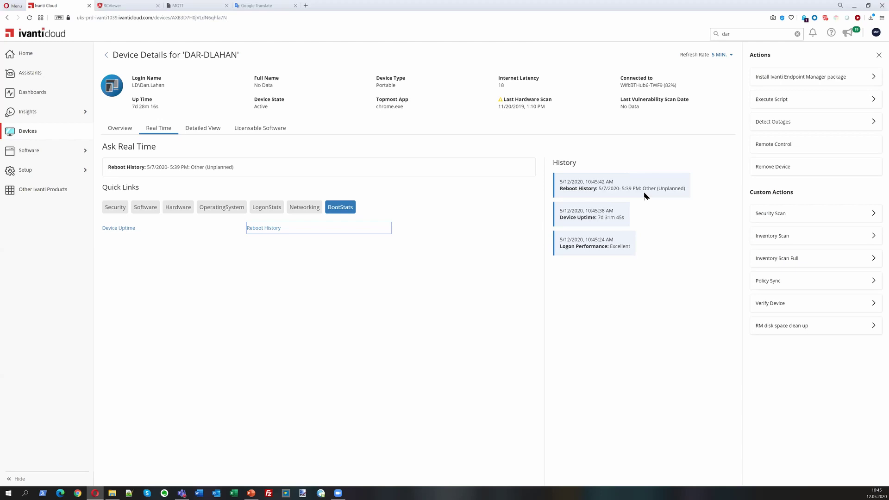
Step: Run the Application Errors query from the Software quick links and highlight an Agent.exe entry in the history
{"action": "left_click", "coordinate": [145, 208]}
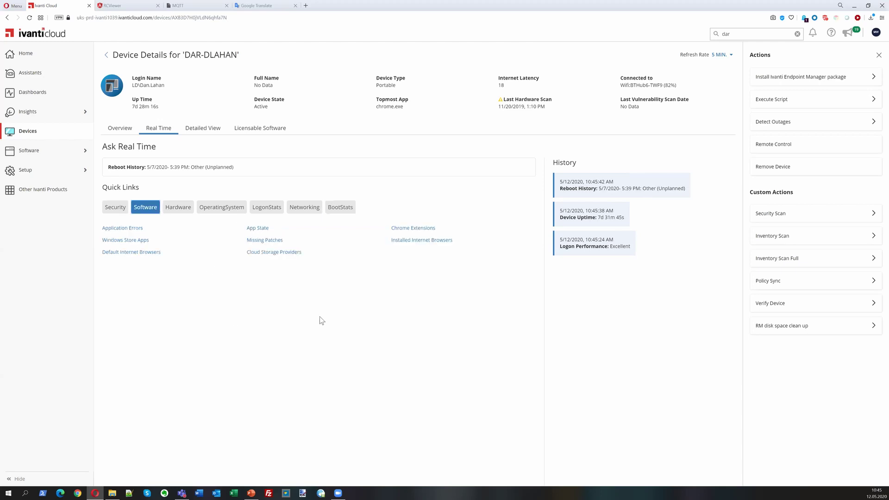
{"action": "left_click", "coordinate": [132, 229]}
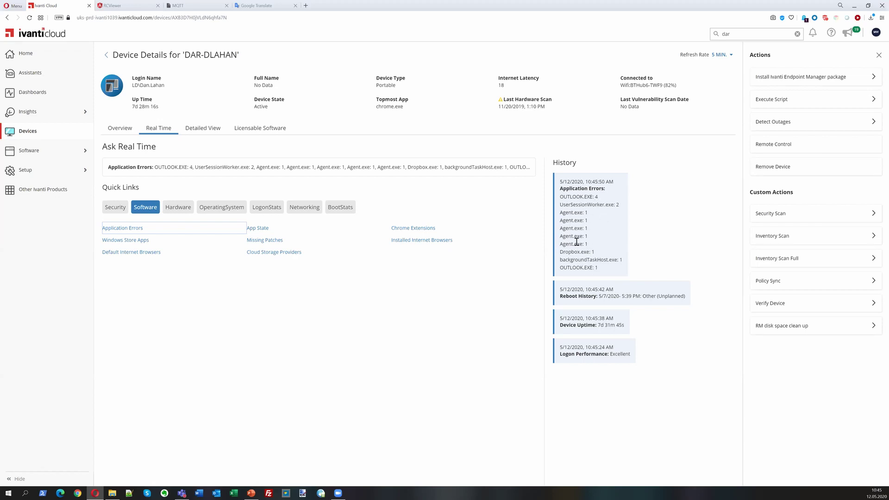
{"action": "left_click_drag", "start_coordinate": [563, 212], "coordinate": [585, 212]}
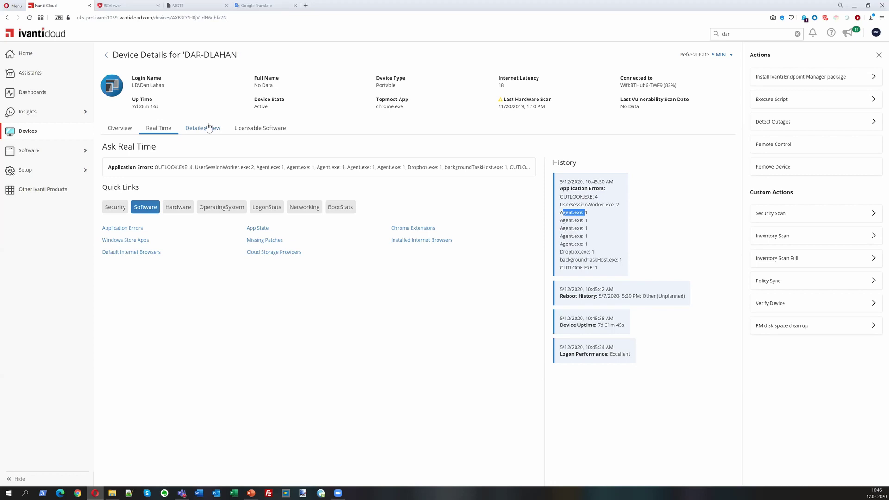
Step: View the device's Detailed View and its Licensable Software
{"action": "left_click", "coordinate": [209, 134]}
{"action": "left_click", "coordinate": [246, 133]}
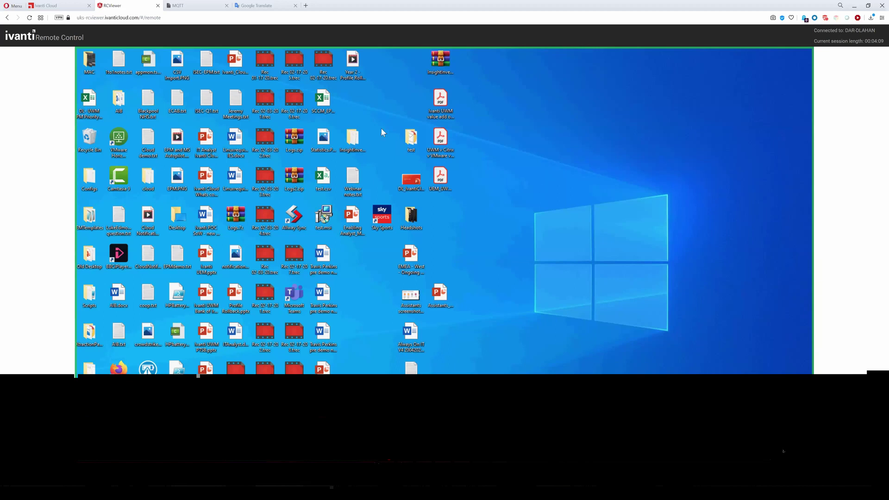
Step: In the RCViewer session, select a PDF and a PowerPoint file on the remote desktop, and end the remote control session
{"action": "left_click", "coordinate": [440, 178]}
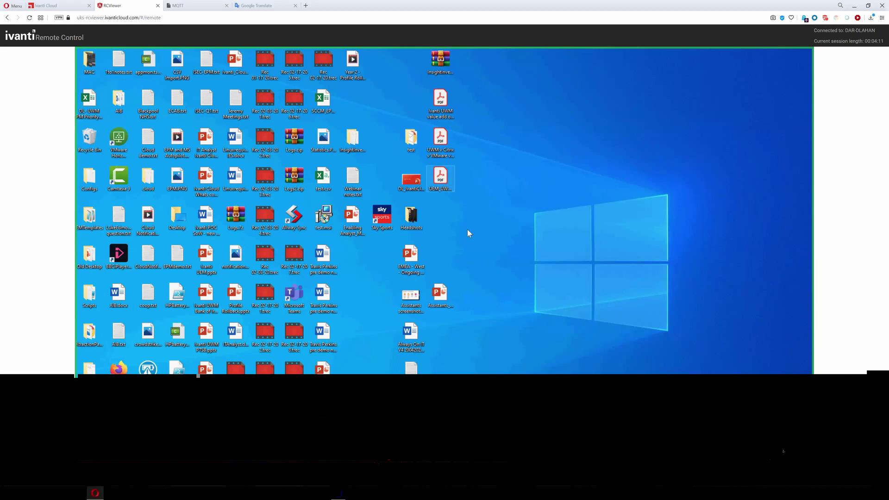
{"action": "left_click", "coordinate": [415, 260]}
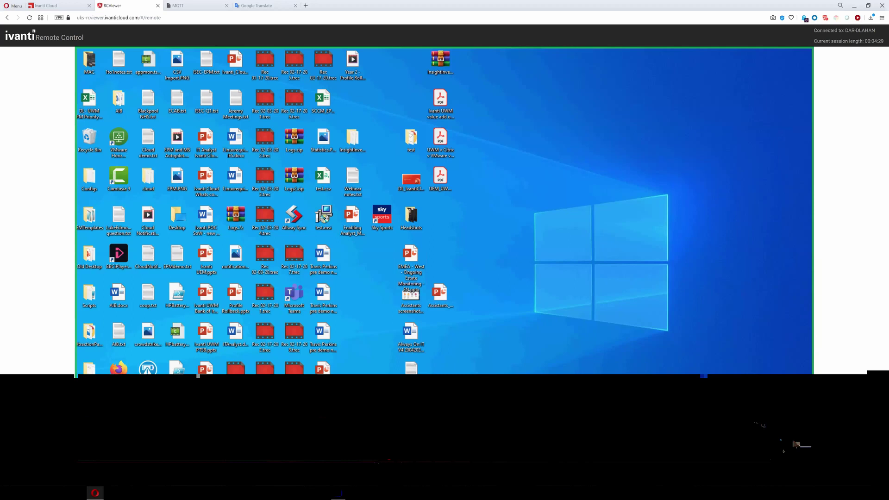
{"action": "left_click", "coordinate": [518, 454]}
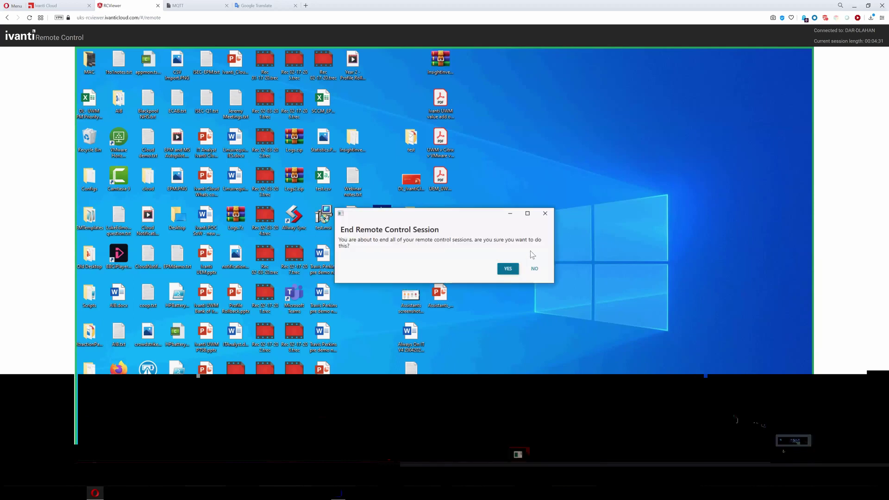
{"action": "left_click", "coordinate": [535, 269]}
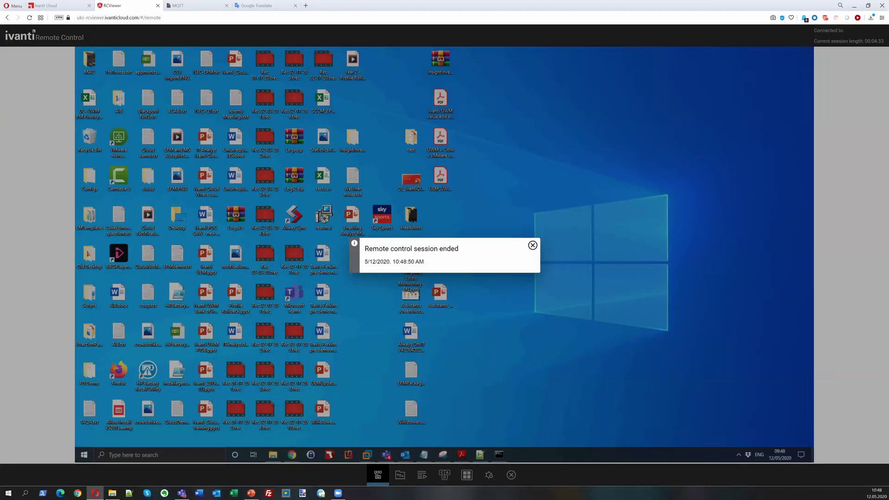
{"action": "key", "text": "alt+Tab"}
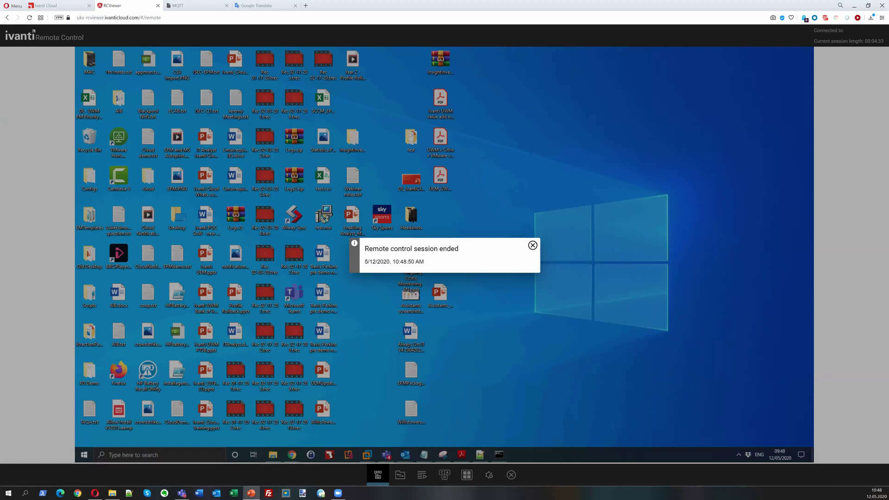
{"action": "left_click", "coordinate": [532, 245]}
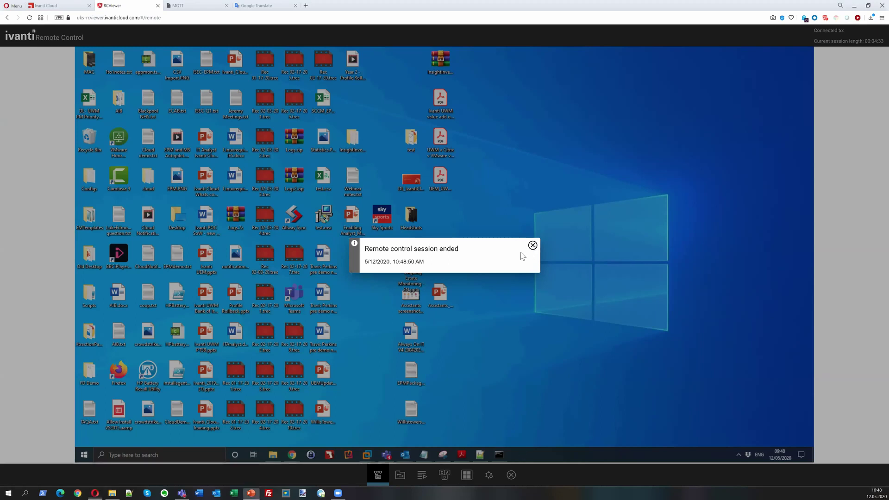